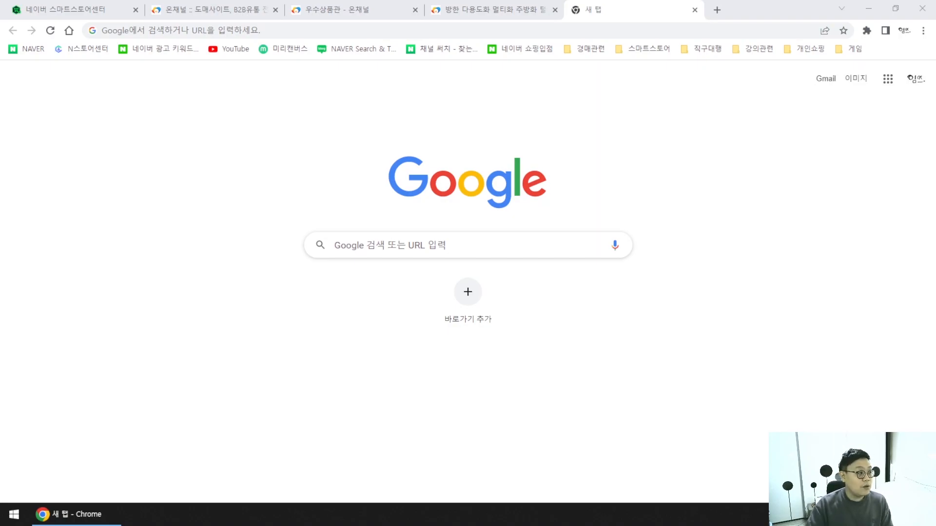
Open NAVER and search for 뤼튼, retyping it after a wrong-language entry.
{"action": "left_click", "coordinate": [638, 10]}
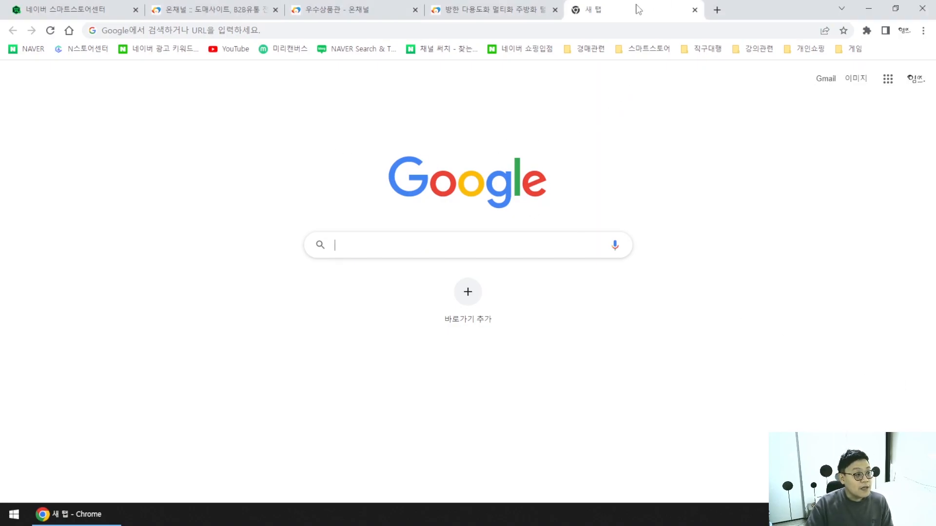
{"action": "left_click", "coordinate": [30, 48]}
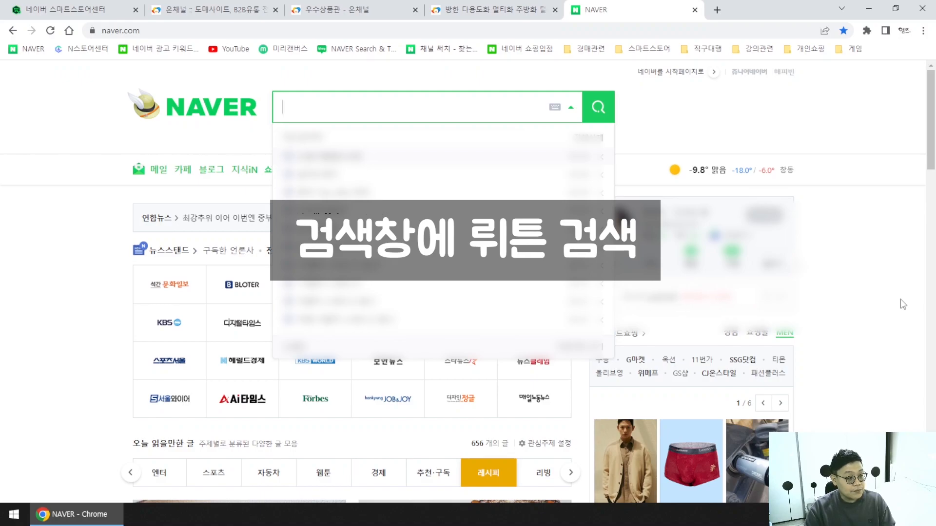
{"action": "type", "text": "fnlxms"}
{"action": "key", "text": "BackSpace"}
{"action": "key", "text": "BackSpace"}
{"action": "key", "text": "BackSpace"}
{"action": "key", "text": "BackSpace"}
{"action": "key", "text": "BackSpace"}
{"action": "key", "text": "BackSpace"}
{"action": "type", "text": "뤼튼"}
{"action": "key", "text": "Return"}
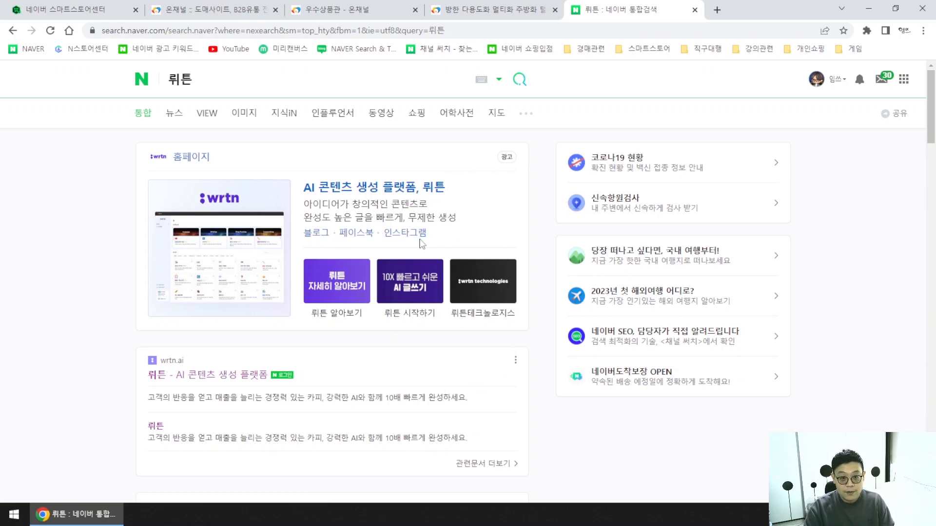
Open the wrtn result, choose 무료로 시작하기, dismiss the promo popup and go to sign-in.
{"action": "left_click", "coordinate": [214, 375]}
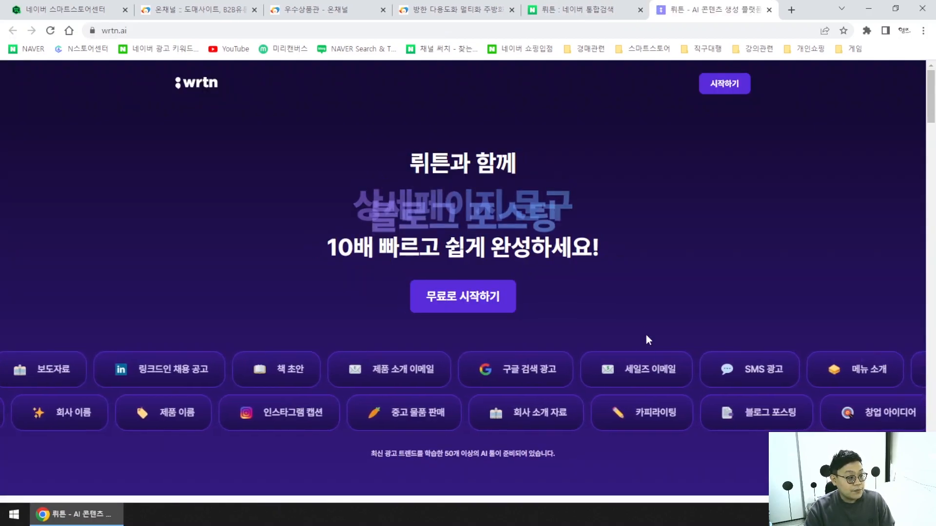
{"action": "left_click", "coordinate": [455, 303]}
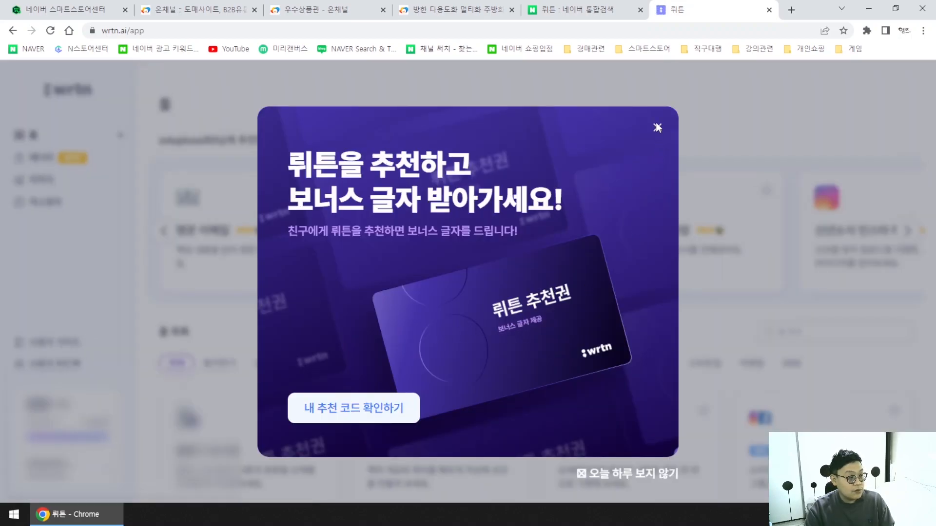
{"action": "left_click", "coordinate": [657, 128]}
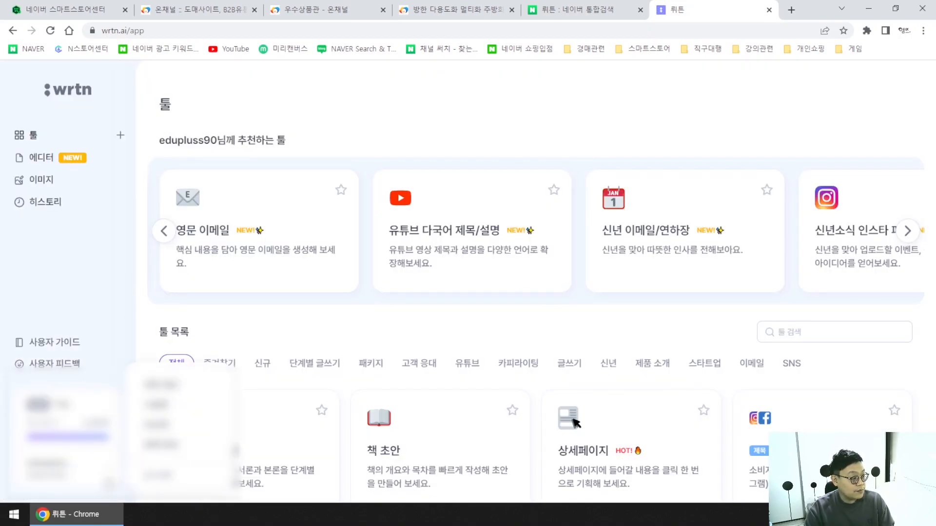
{"action": "left_click", "coordinate": [576, 423]}
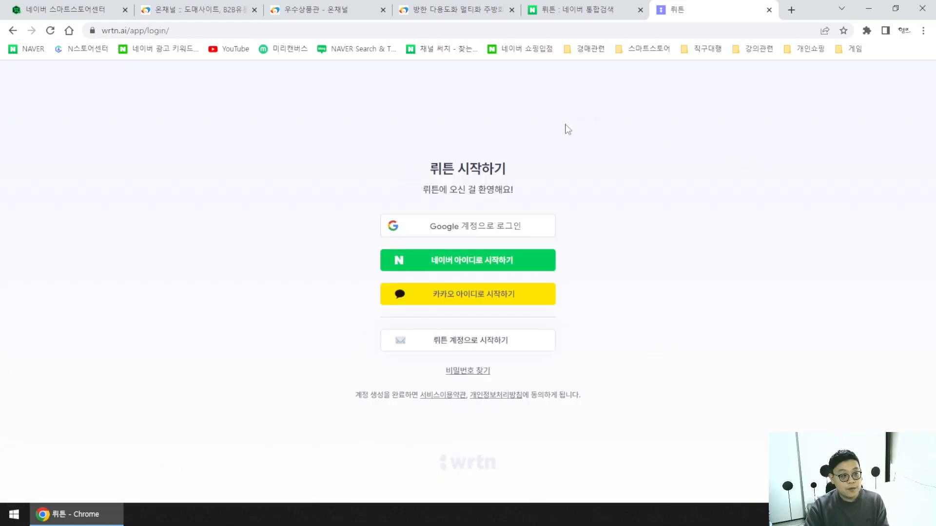
{"action": "left_click", "coordinate": [597, 10]}
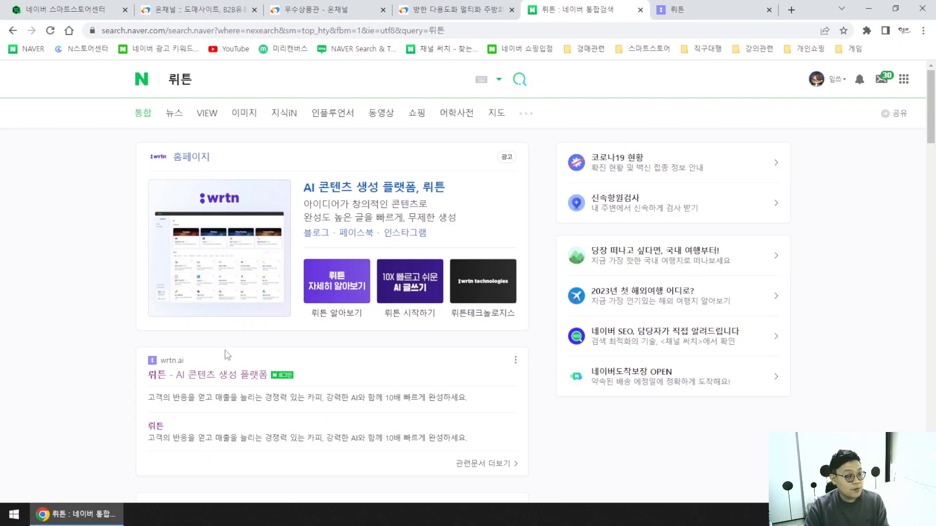
{"action": "left_click", "coordinate": [742, 6]}
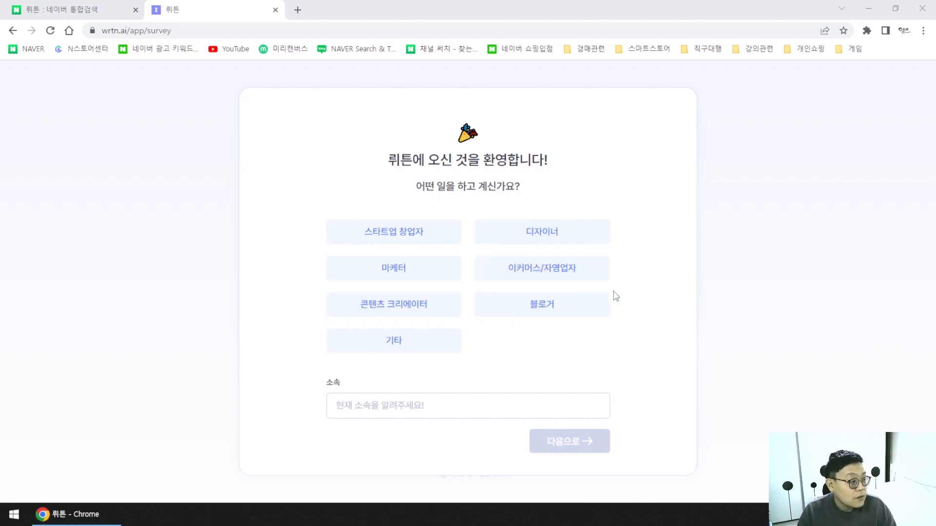
Answer the occupation as 이커머스/자영업자 with affiliation 셀러 and move to the next question.
{"action": "left_click", "coordinate": [548, 276]}
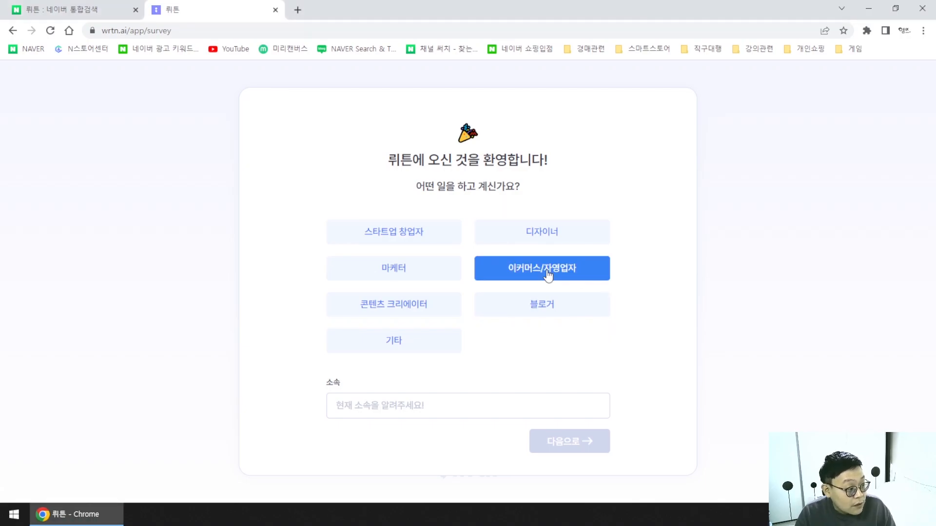
{"action": "left_click", "coordinate": [440, 402]}
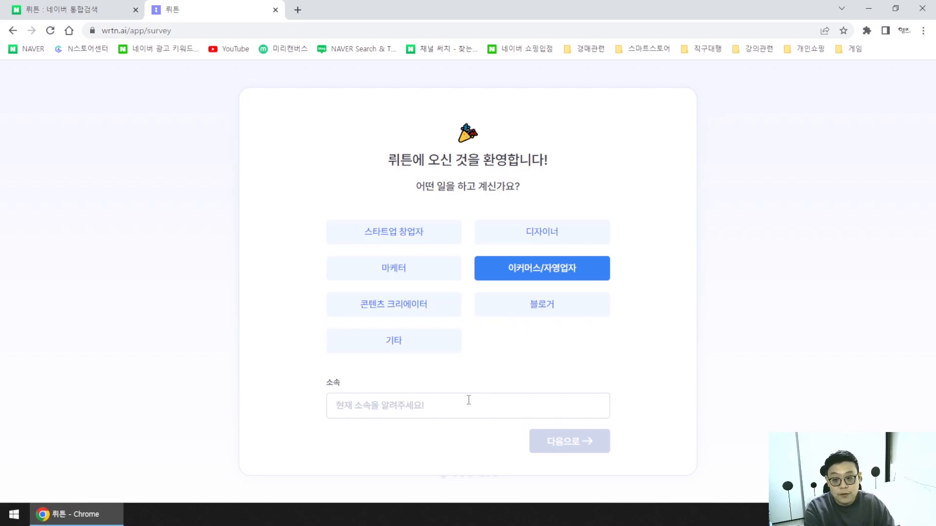
{"action": "type", "text": "셀르"}
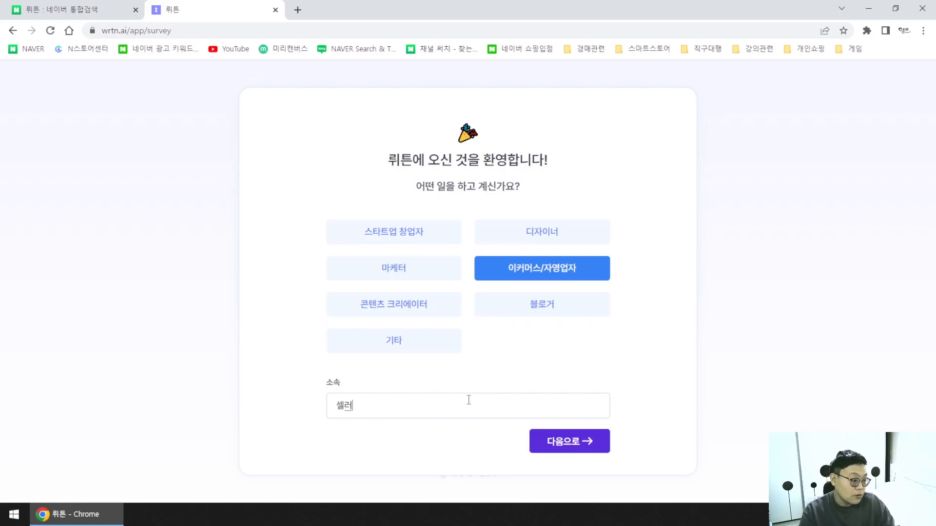
{"action": "left_click", "coordinate": [570, 445]}
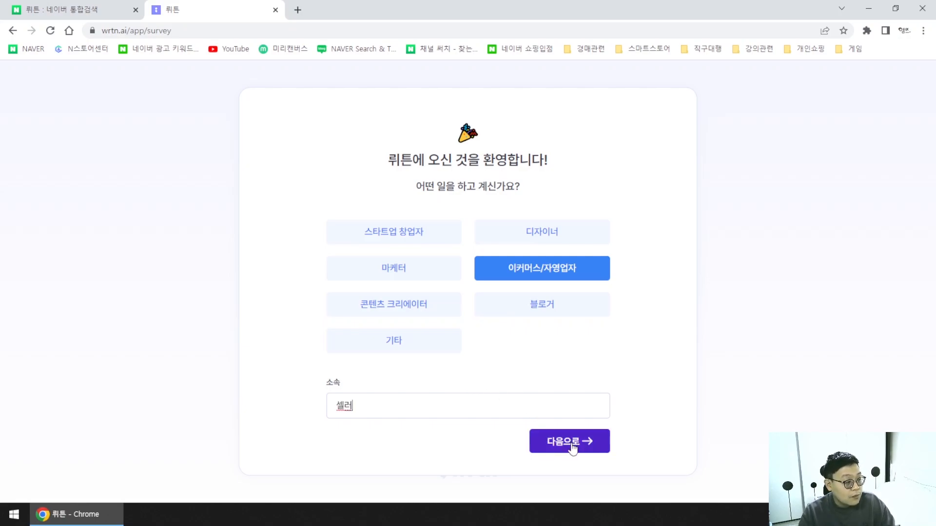
{"action": "left_click", "coordinate": [571, 444]}
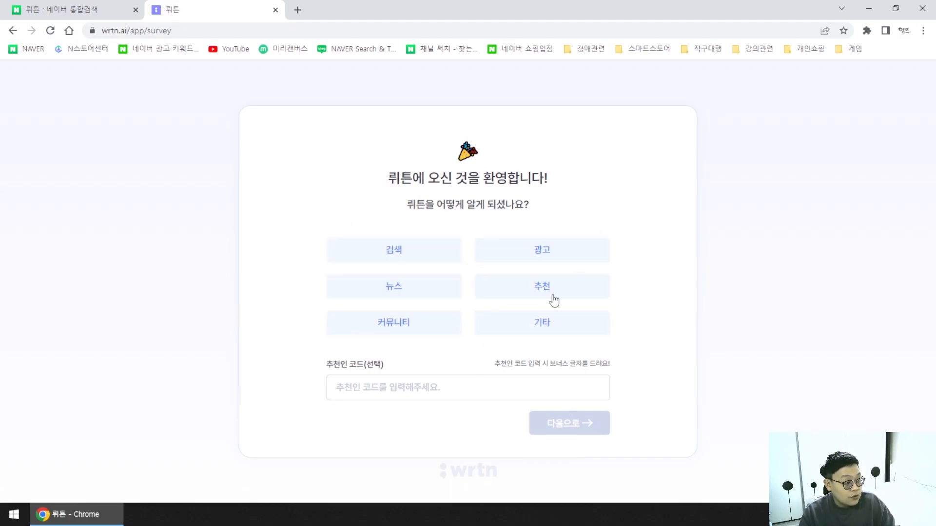
Answer 추천 with a pasted referral code, pick 광고 카피 as the purpose and continue.
{"action": "left_click", "coordinate": [434, 328]}
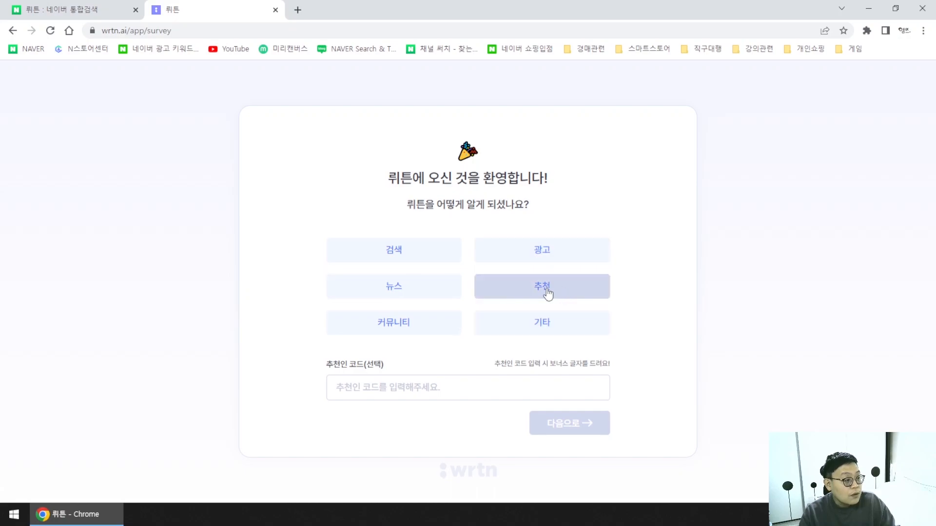
{"action": "left_click", "coordinate": [567, 294]}
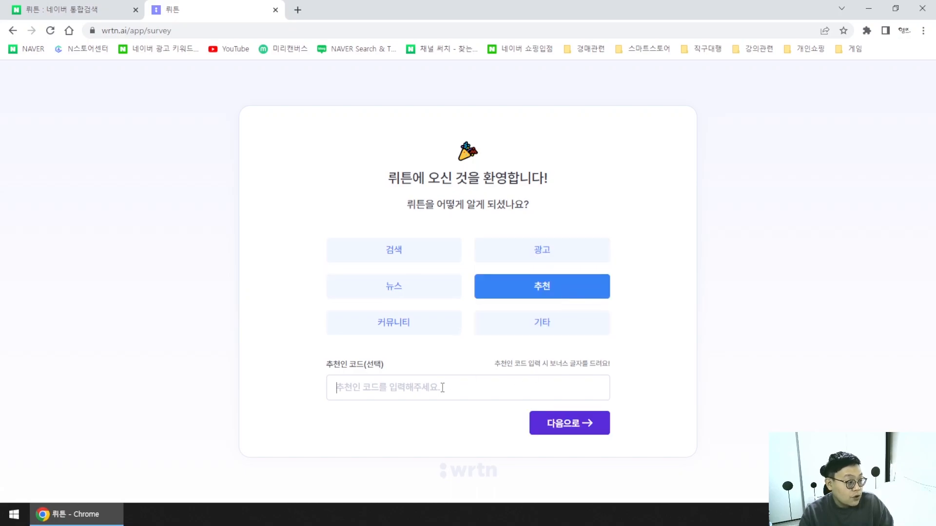
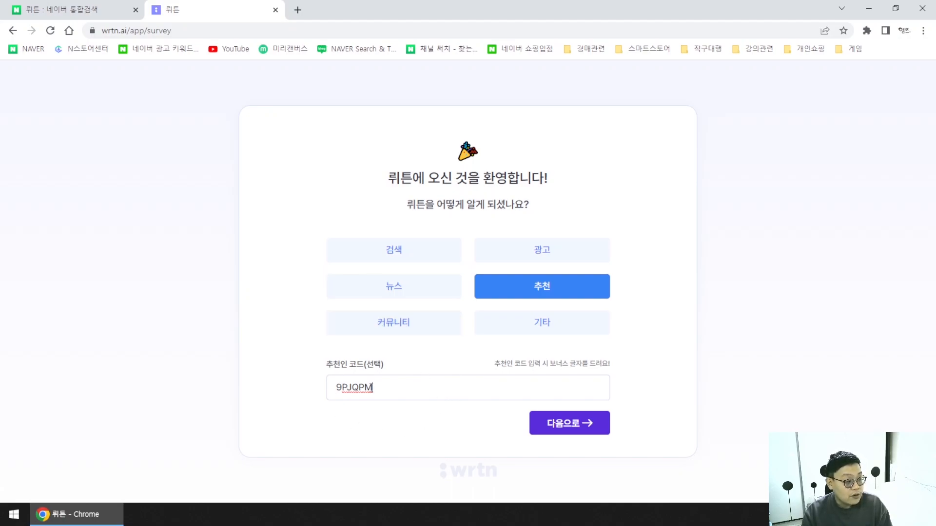
{"action": "left_click", "coordinate": [589, 433]}
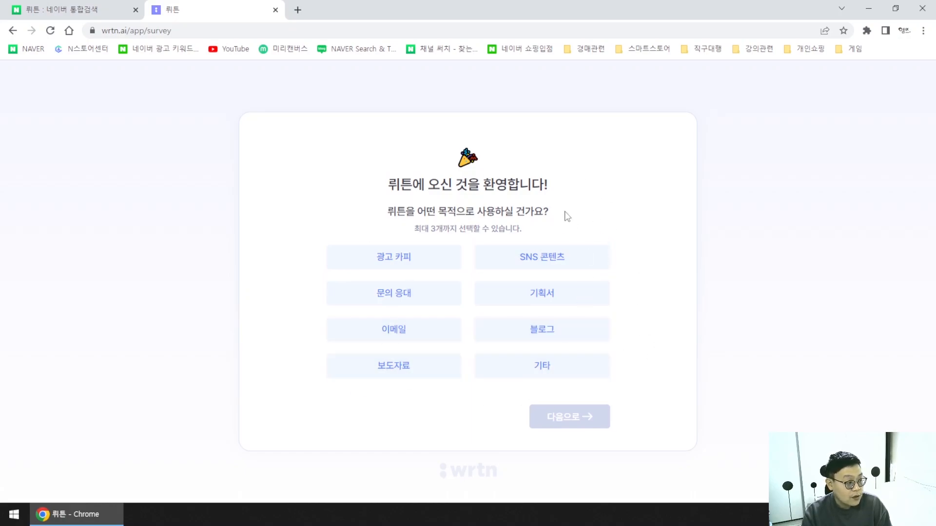
{"action": "left_click", "coordinate": [422, 264]}
{"action": "left_click", "coordinate": [568, 417]}
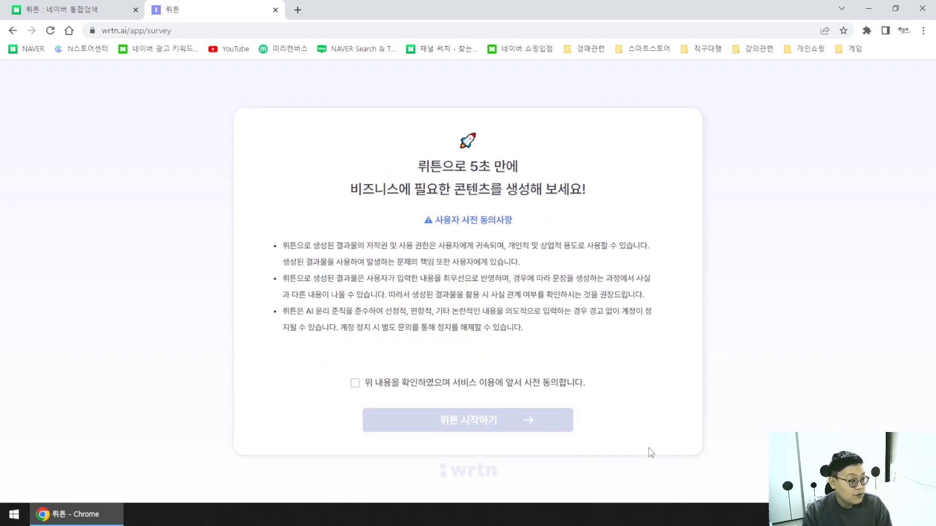
Accept the usage terms, start wrtn, and close the Step1 guide and promo popup.
{"action": "left_click", "coordinate": [531, 384]}
{"action": "left_click", "coordinate": [515, 425]}
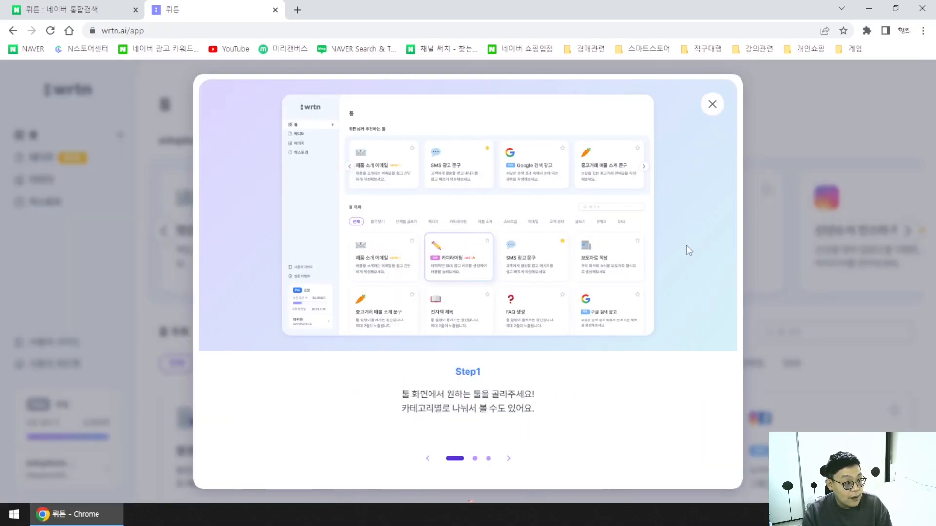
{"action": "left_click", "coordinate": [712, 105]}
{"action": "left_click", "coordinate": [655, 128]}
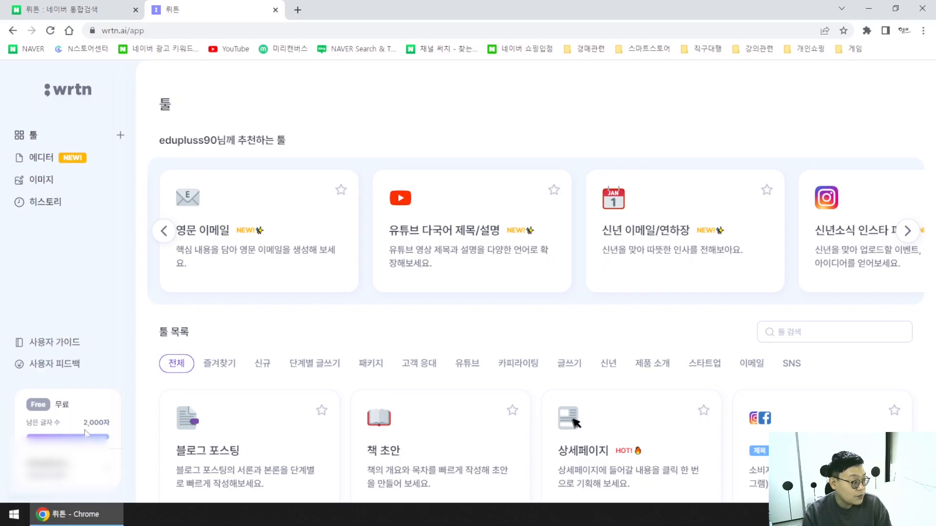
Note the 2,000-character allowance and open the 상세페이지 tool from the tool list.
{"action": "left_click_drag", "start_coordinate": [81, 423], "coordinate": [104, 423]}
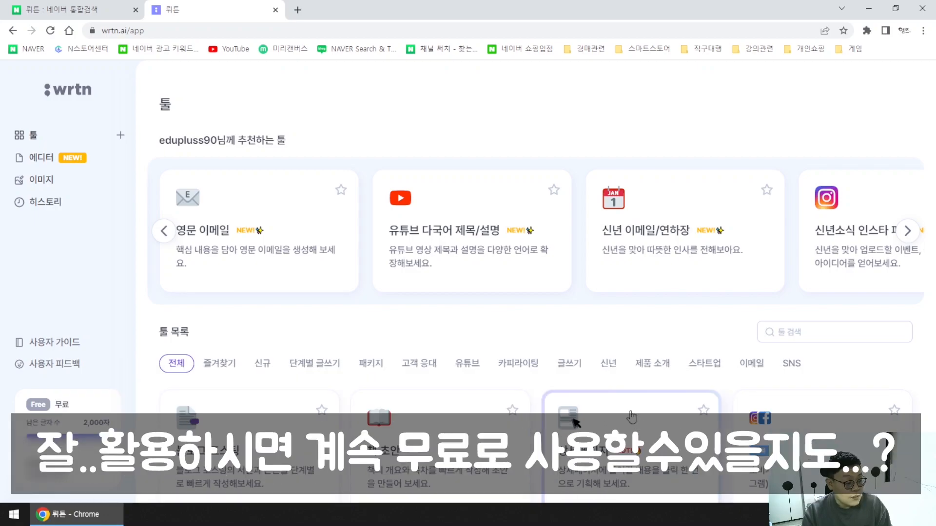
{"action": "scroll", "coordinate": [497, 283], "scroll_direction": "down", "scroll_amount": 1}
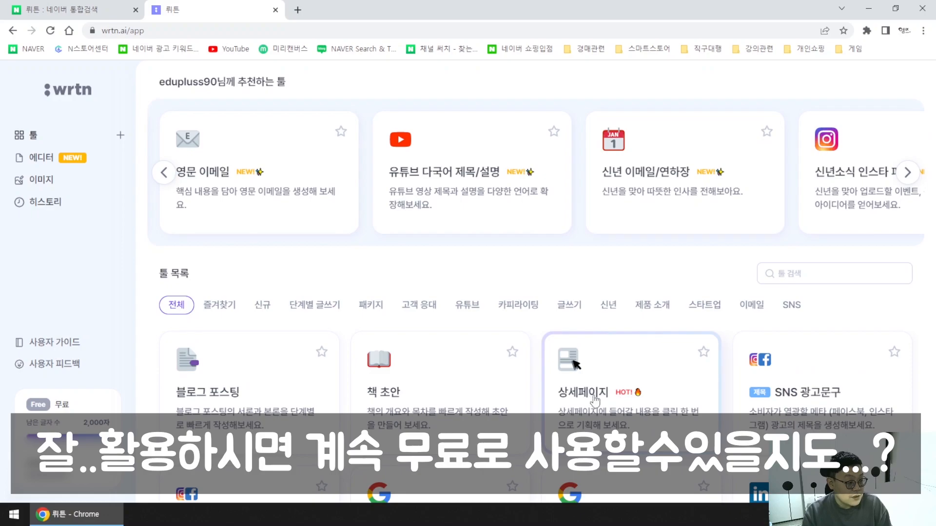
{"action": "left_click", "coordinate": [604, 387]}
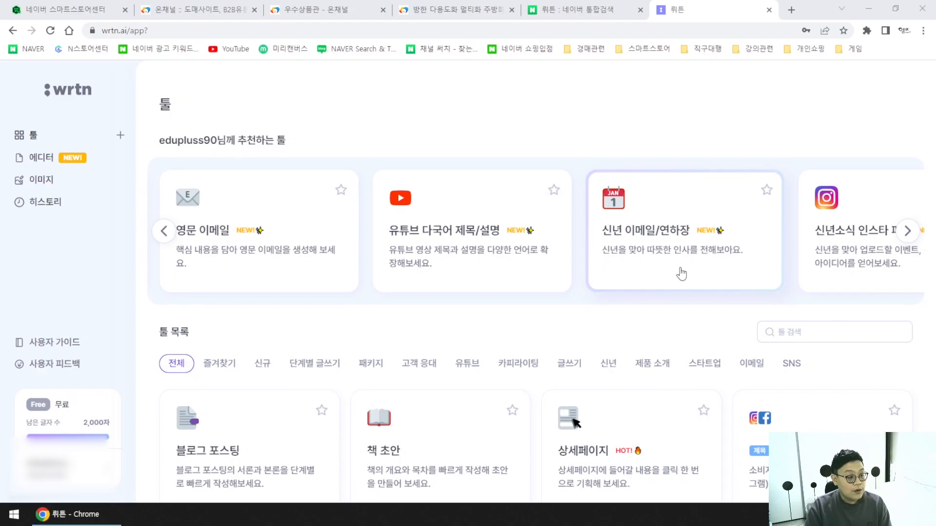
{"action": "scroll", "coordinate": [679, 272], "scroll_direction": "down", "scroll_amount": 3}
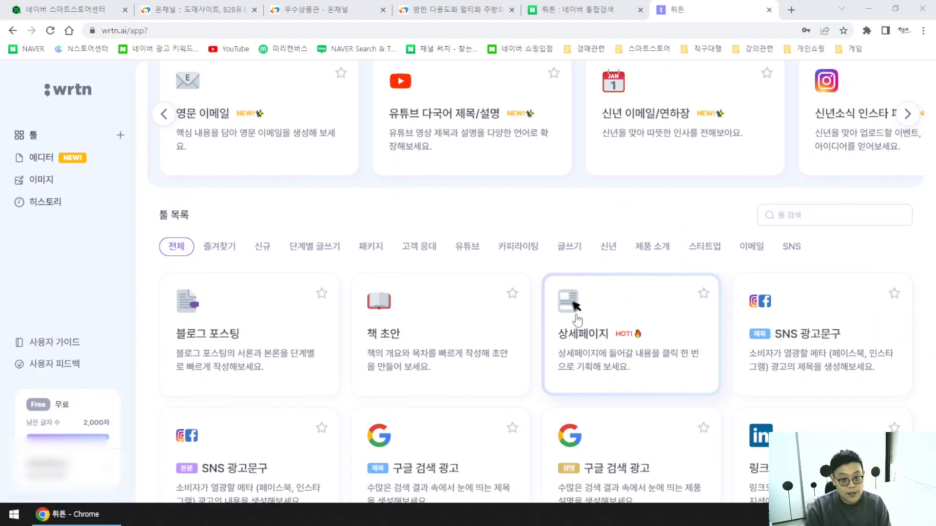
{"action": "left_click", "coordinate": [590, 337]}
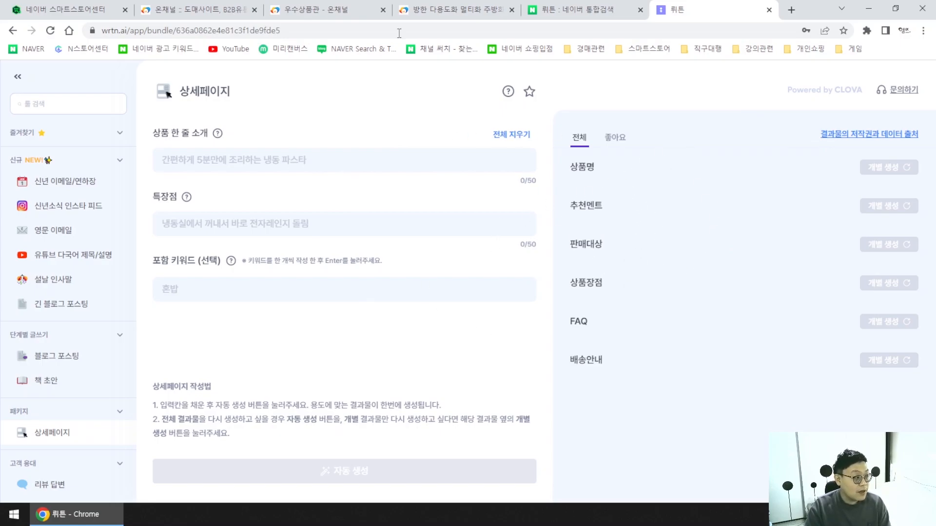
Open the BEST 02 방한 다용도화 product page on OnChannel.
{"action": "left_click", "coordinate": [314, 10]}
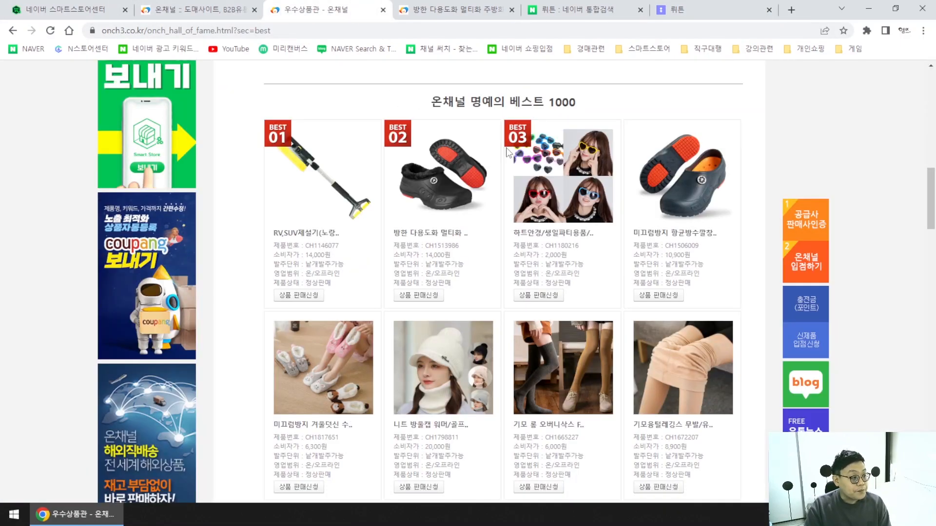
{"action": "scroll", "coordinate": [682, 307], "scroll_direction": "up", "scroll_amount": 1}
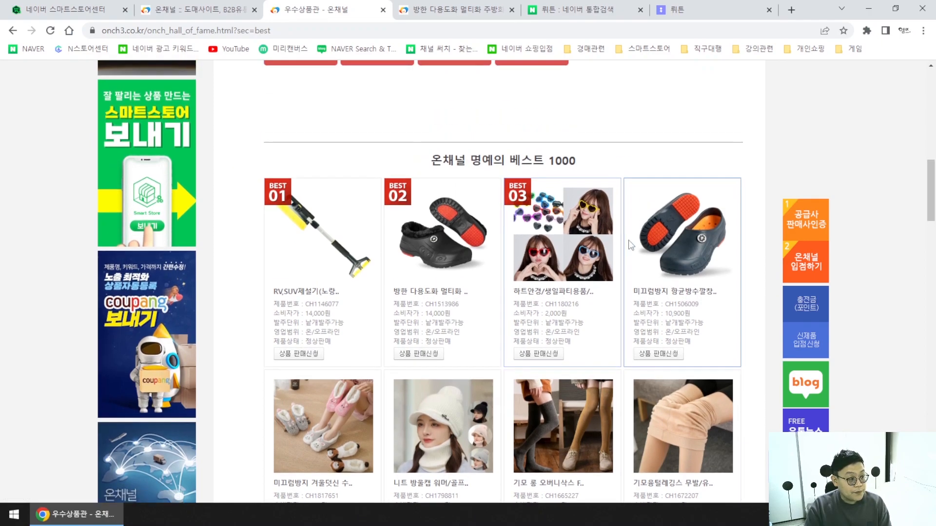
{"action": "scroll", "coordinate": [748, 386], "scroll_direction": "down", "scroll_amount": 1}
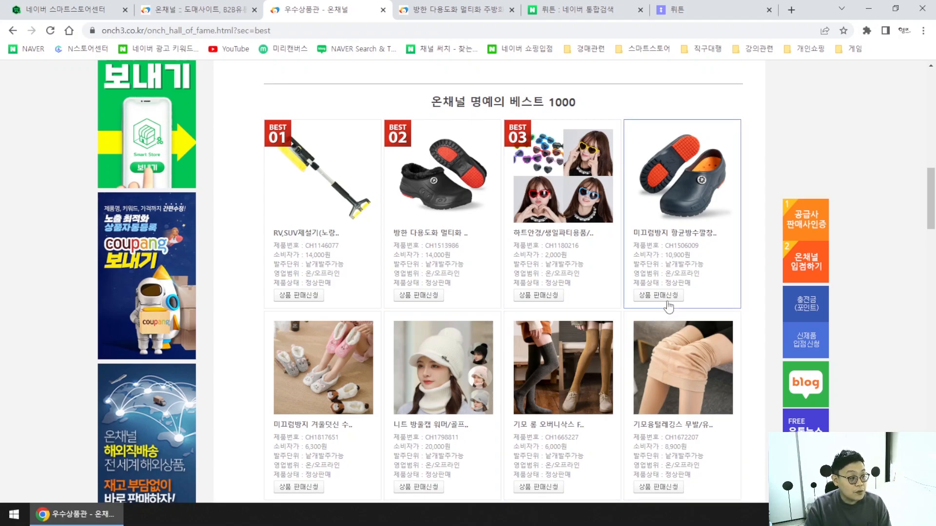
{"action": "left_click", "coordinate": [445, 192]}
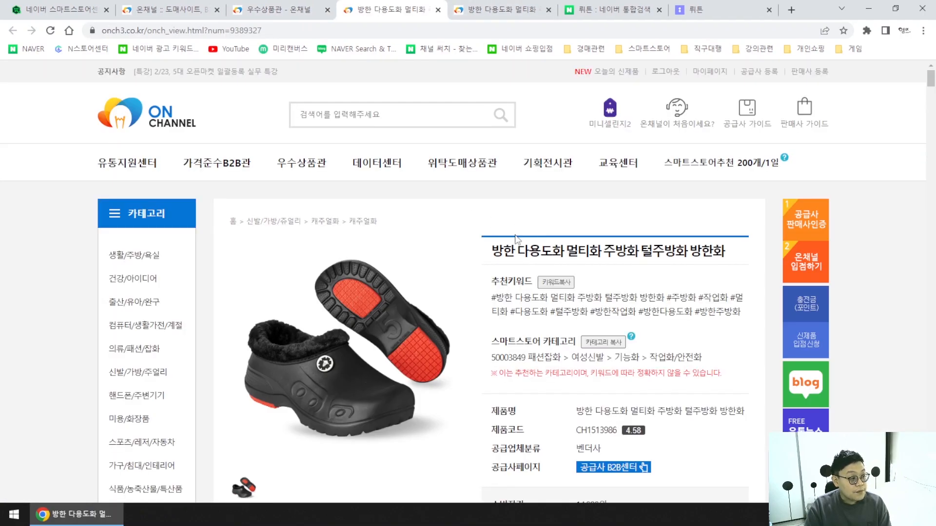
Review the 방한 다용도화 product info, 14,000원 price and description images.
{"action": "scroll", "coordinate": [517, 238], "scroll_direction": "down", "scroll_amount": 2}
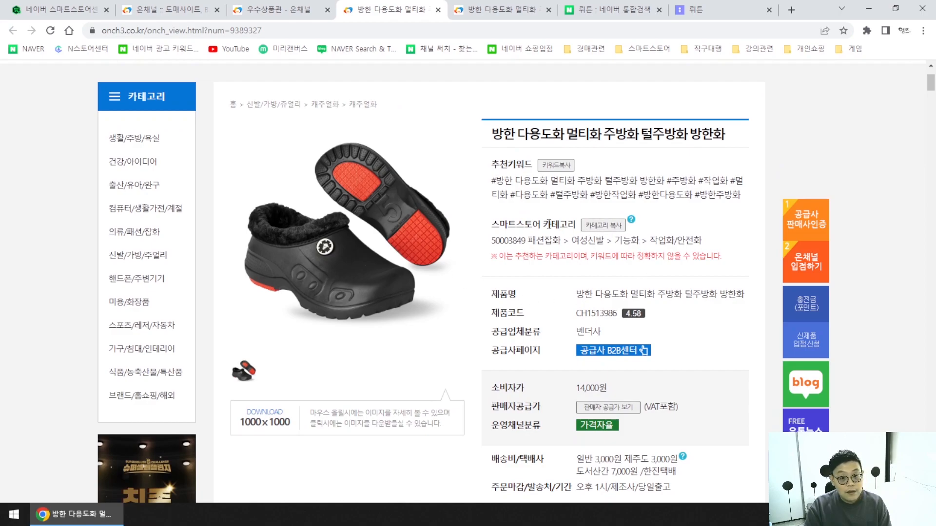
{"action": "scroll", "coordinate": [557, 279], "scroll_direction": "down", "scroll_amount": 2}
{"action": "scroll", "coordinate": [554, 274], "scroll_direction": "down", "scroll_amount": 7}
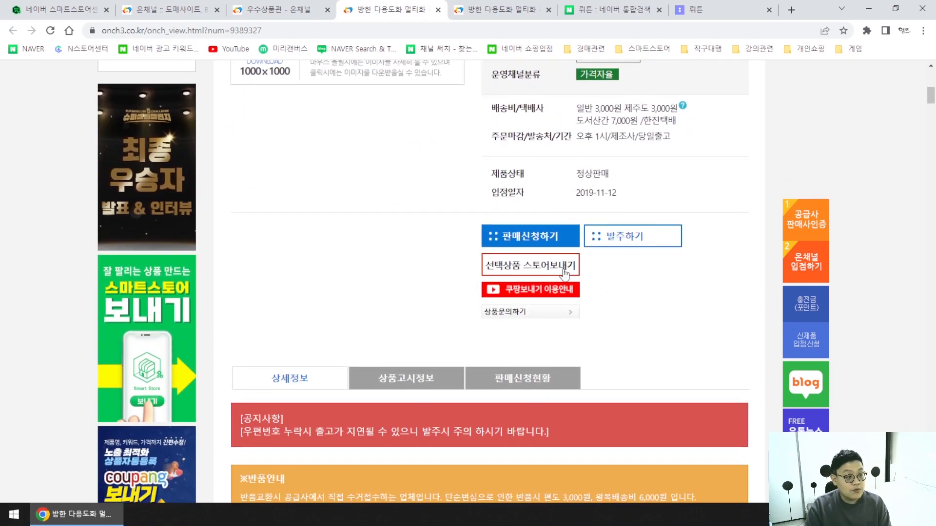
{"action": "scroll", "coordinate": [601, 277], "scroll_direction": "up", "scroll_amount": 8}
{"action": "scroll", "coordinate": [587, 285], "scroll_direction": "up", "scroll_amount": 2}
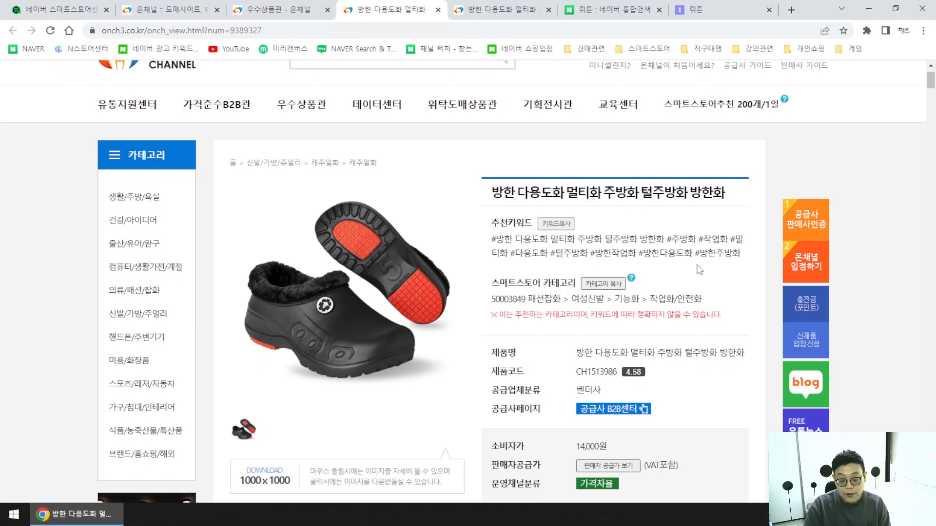
{"action": "scroll", "coordinate": [665, 254], "scroll_direction": "down", "scroll_amount": 4}
{"action": "scroll", "coordinate": [653, 246], "scroll_direction": "up", "scroll_amount": 3}
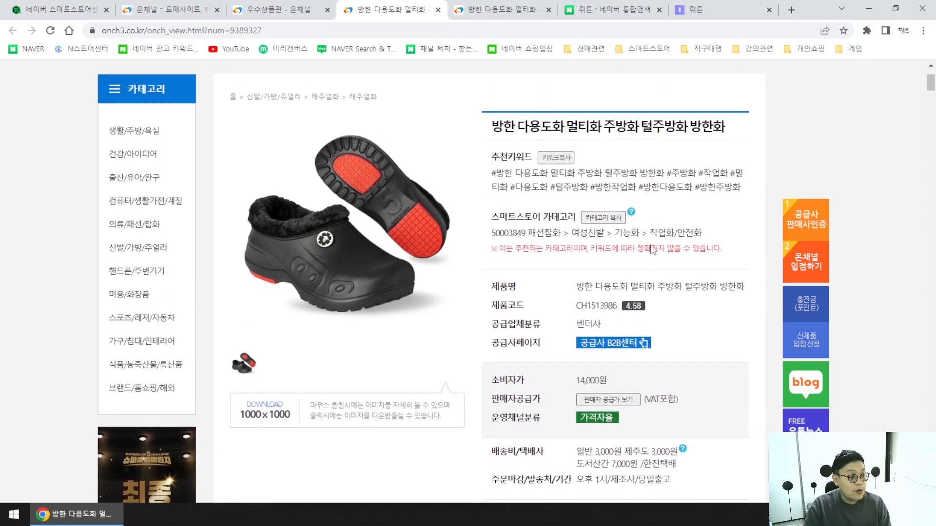
{"action": "scroll", "coordinate": [652, 245], "scroll_direction": "down", "scroll_amount": 12}
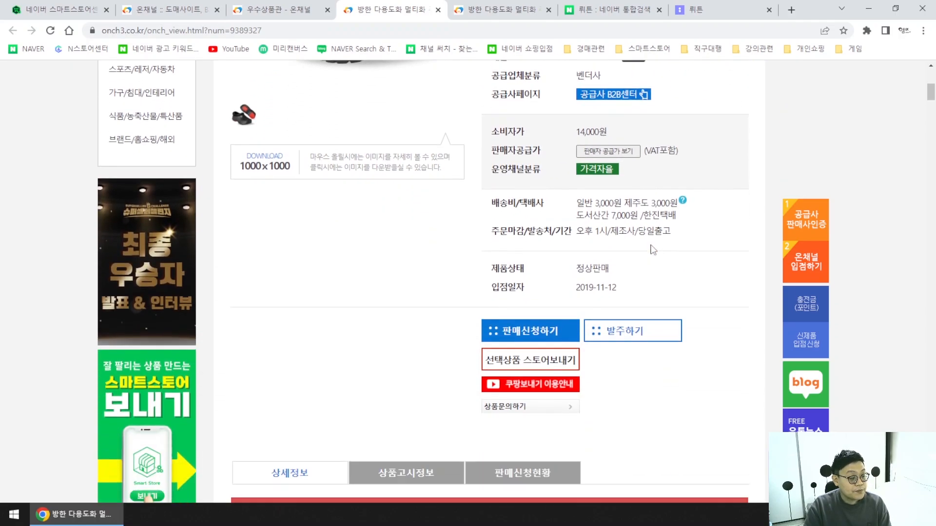
{"action": "scroll", "coordinate": [652, 252], "scroll_direction": "down", "scroll_amount": 10}
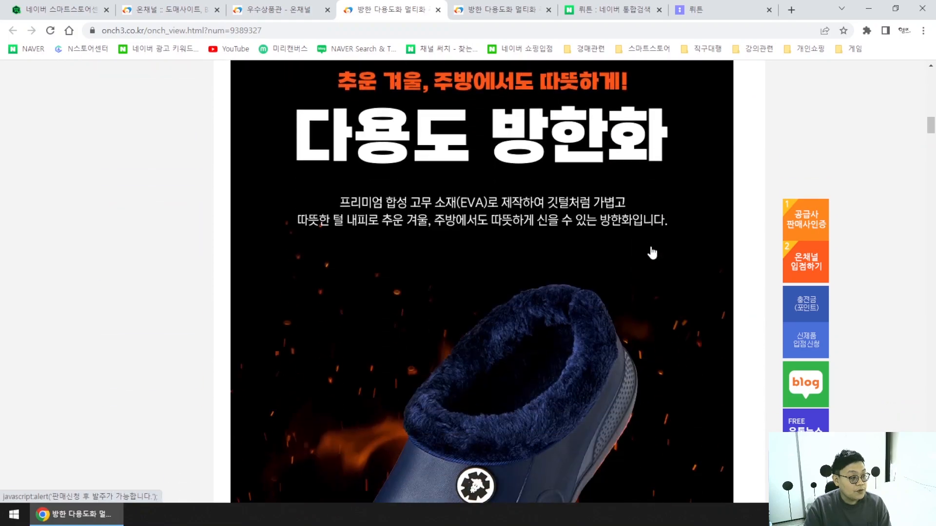
{"action": "scroll", "coordinate": [651, 251], "scroll_direction": "down", "scroll_amount": 8}
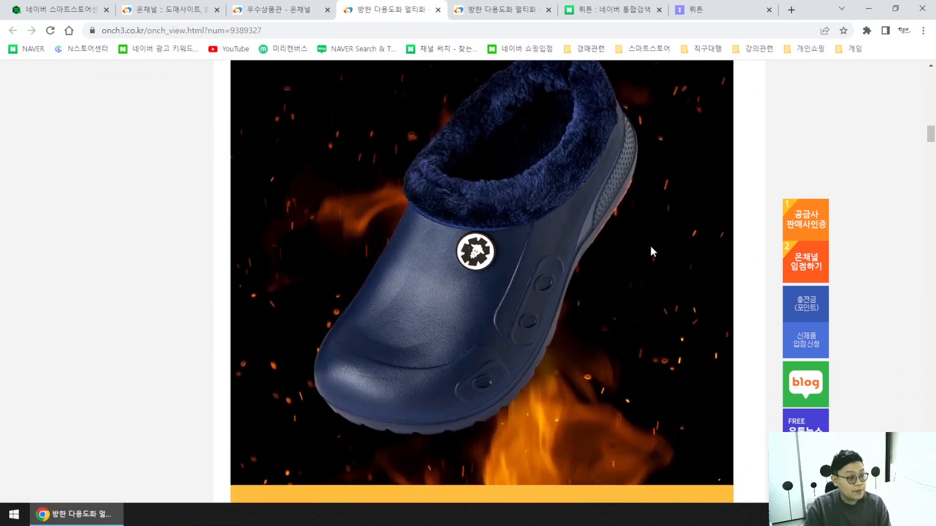
{"action": "scroll", "coordinate": [648, 254], "scroll_direction": "up", "scroll_amount": 15}
{"action": "scroll", "coordinate": [647, 255], "scroll_direction": "down", "scroll_amount": 5}
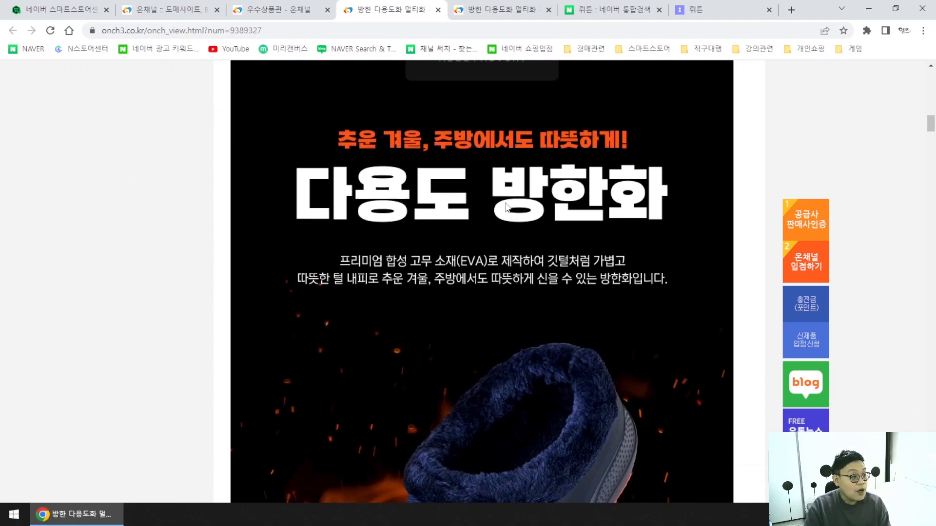
{"action": "left_click", "coordinate": [678, 12]}
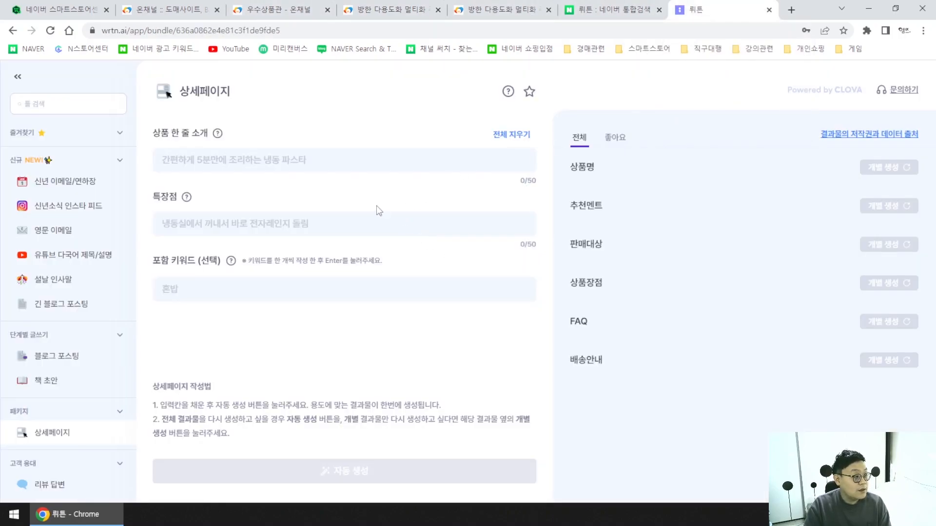
Enter the EVA/fur-lining intro and features '가볍고 따듯한 털내피', then auto-generate the copy.
{"action": "left_click_drag", "start_coordinate": [521, 15], "coordinate": [935, 93]}
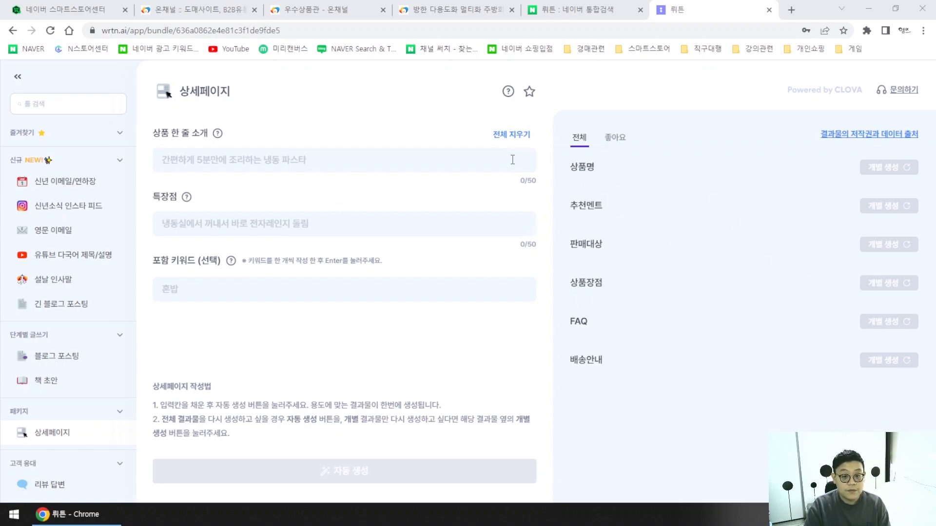
{"action": "left_click", "coordinate": [329, 162]}
{"action": "type", "text": "프리"}
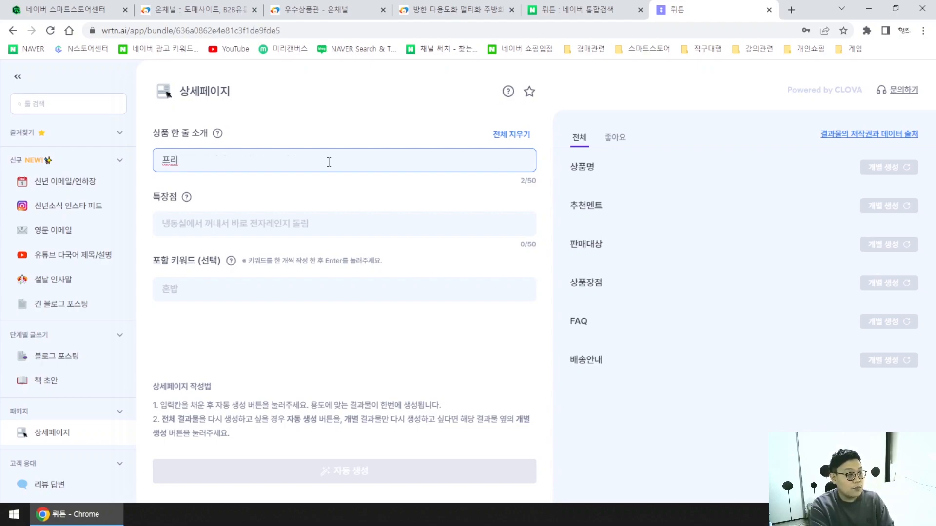
{"action": "type", "text": "미엄 합성 ㄱ"}
{"action": "type", "text": "고무소재 "}
{"action": "type", "text": "EVA로 제작해"}
{"action": "type", "text": "여 깃테"}
{"action": "type", "text": "처럼 가볍고 따뜨"}
{"action": "type", "text": "ㅅ하"}
{"action": "type", "text": "ㄴ 터"}
{"action": "type", "text": "ㄹ내피로"}
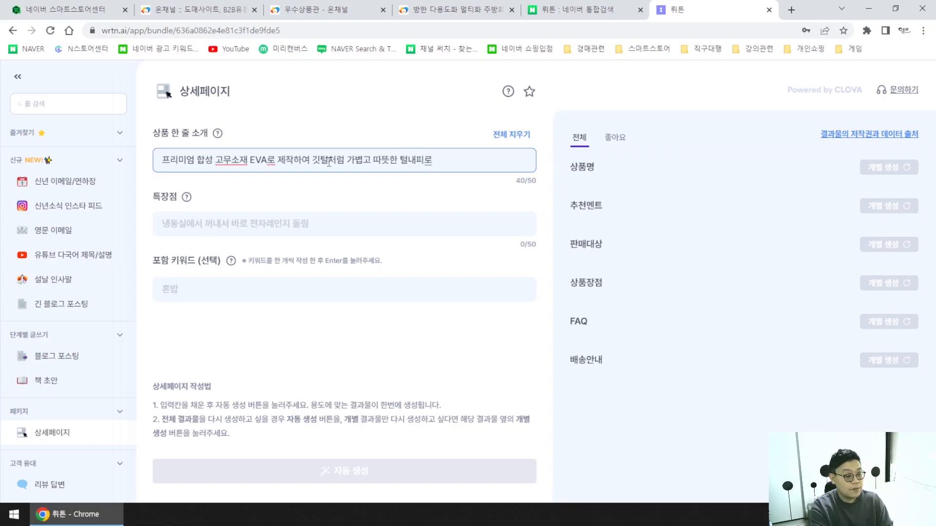
{"action": "key", "text": "BackSpace"}
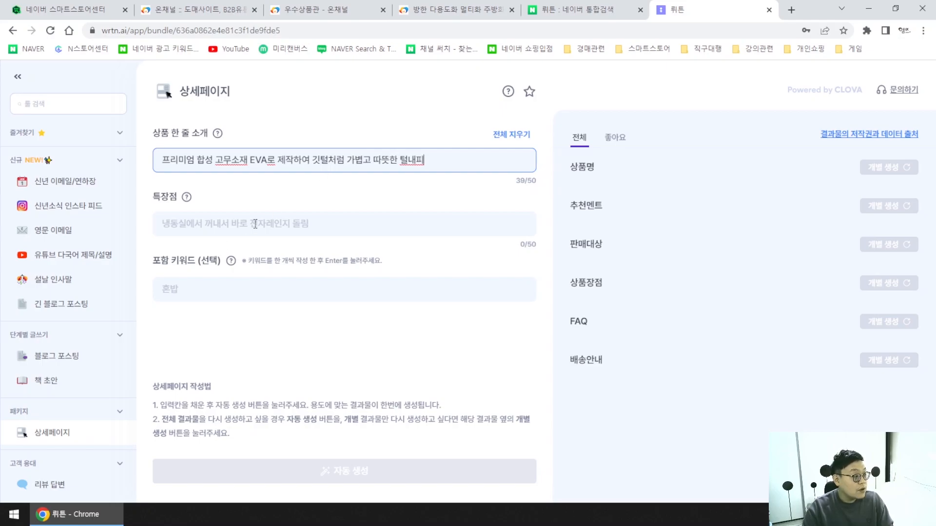
{"action": "left_click", "coordinate": [303, 227]}
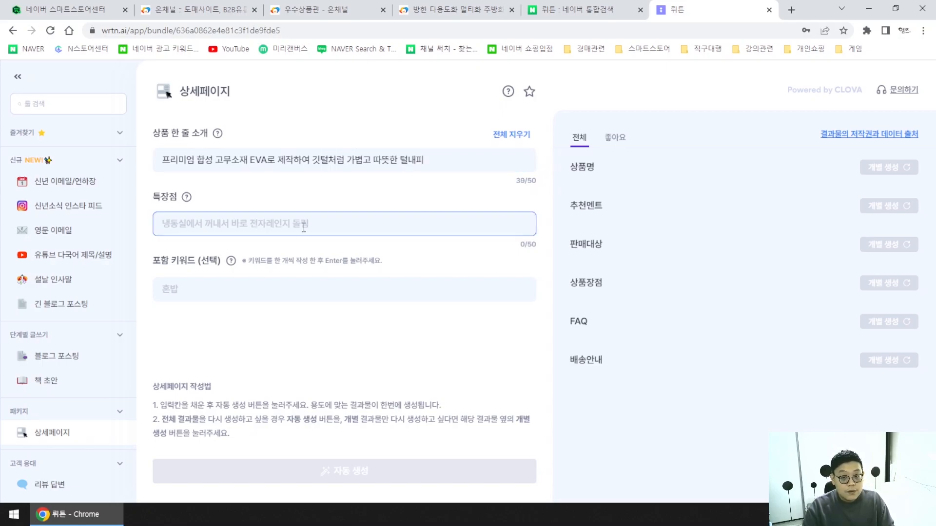
{"action": "type", "text": "가볍고"}
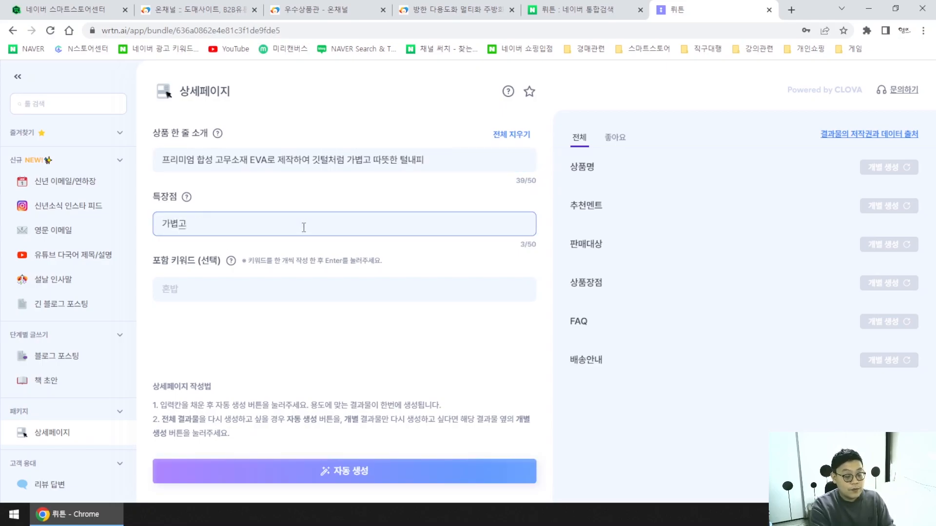
{"action": "type", "text": " 따듯한"}
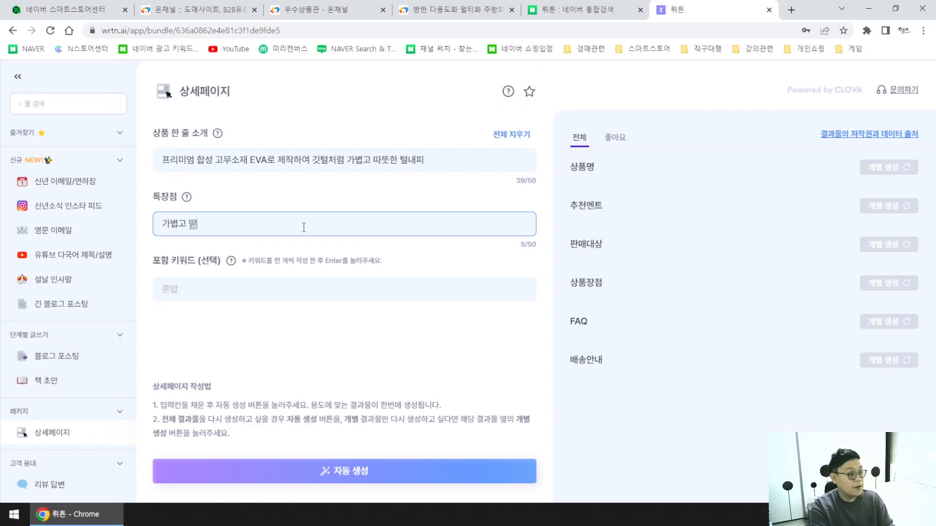
{"action": "type", "text": " 털내피"}
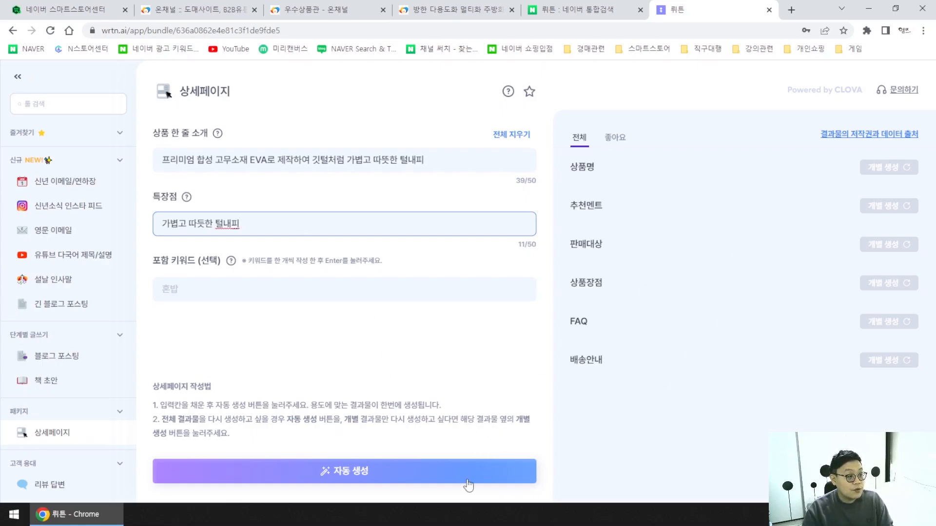
{"action": "left_click", "coordinate": [386, 478]}
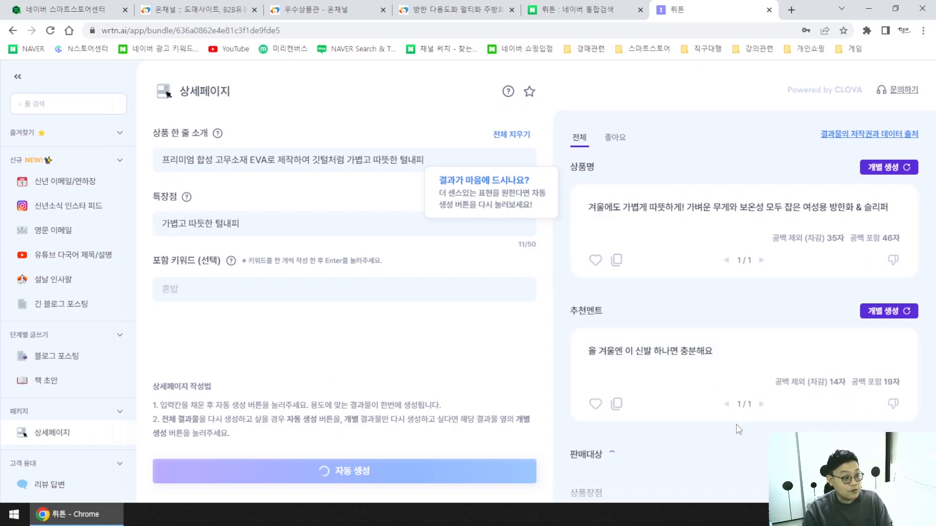
{"action": "scroll", "coordinate": [751, 422], "scroll_direction": "down", "scroll_amount": 1}
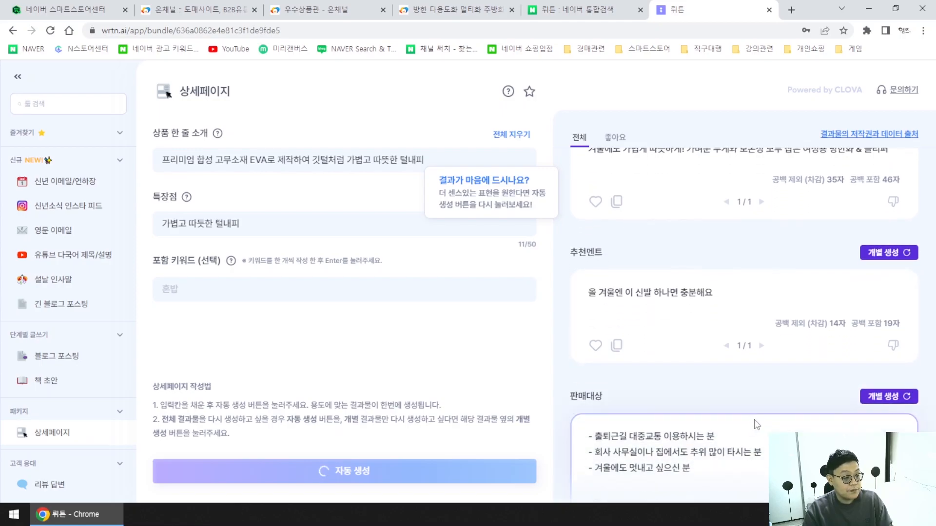
{"action": "scroll", "coordinate": [754, 424], "scroll_direction": "down", "scroll_amount": 4}
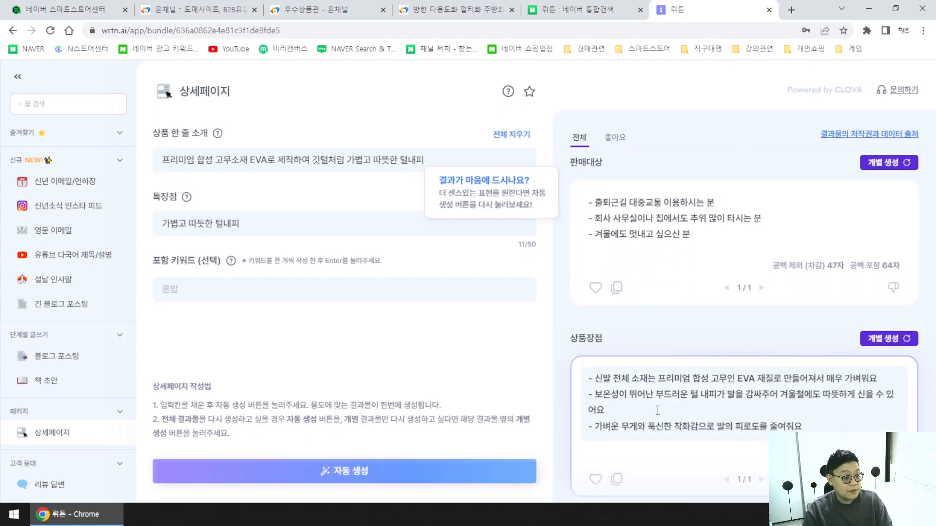
{"action": "scroll", "coordinate": [662, 441], "scroll_direction": "down", "scroll_amount": 1}
{"action": "scroll", "coordinate": [662, 442], "scroll_direction": "down", "scroll_amount": 1}
{"action": "scroll", "coordinate": [662, 442], "scroll_direction": "down", "scroll_amount": 2}
{"action": "scroll", "coordinate": [723, 371], "scroll_direction": "up", "scroll_amount": 7}
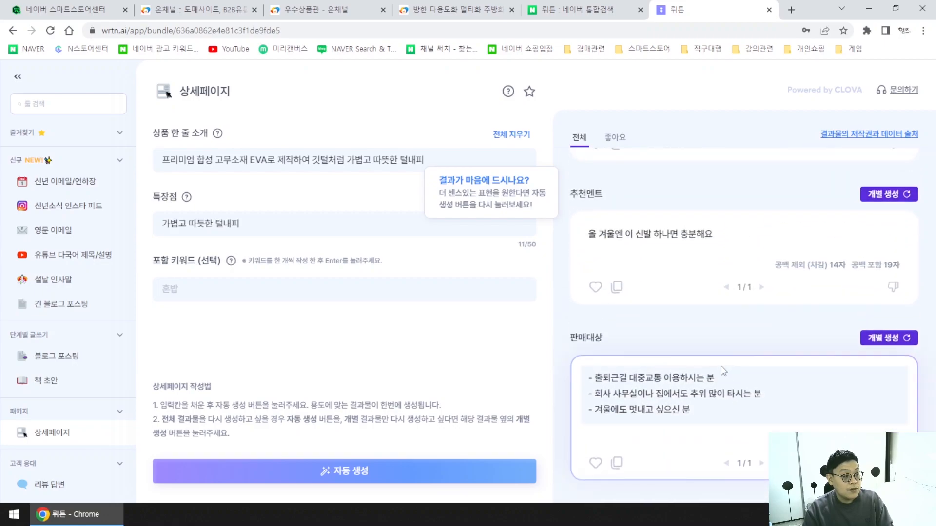
{"action": "scroll", "coordinate": [723, 371], "scroll_direction": "up", "scroll_amount": 2}
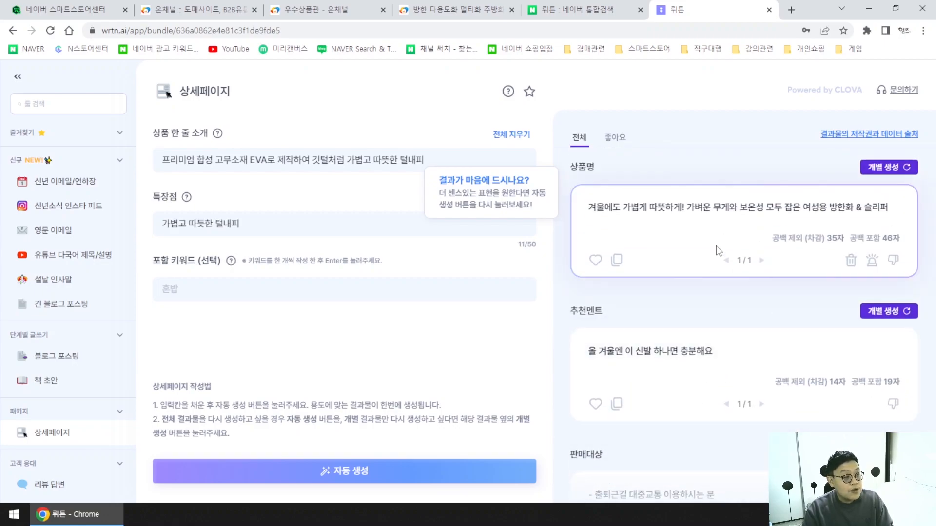
{"action": "scroll", "coordinate": [736, 333], "scroll_direction": "down", "scroll_amount": 1}
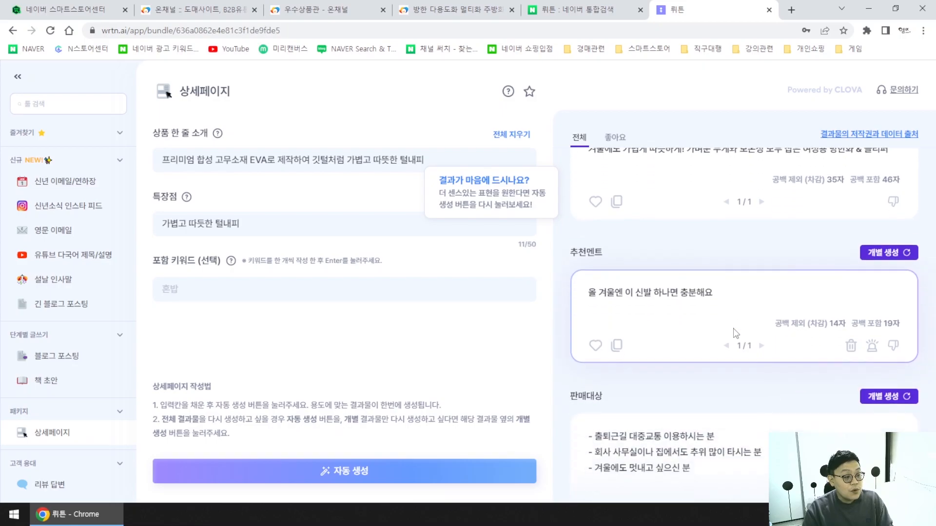
{"action": "scroll", "coordinate": [736, 333], "scroll_direction": "down", "scroll_amount": 1}
{"action": "scroll", "coordinate": [698, 303], "scroll_direction": "up", "scroll_amount": 2}
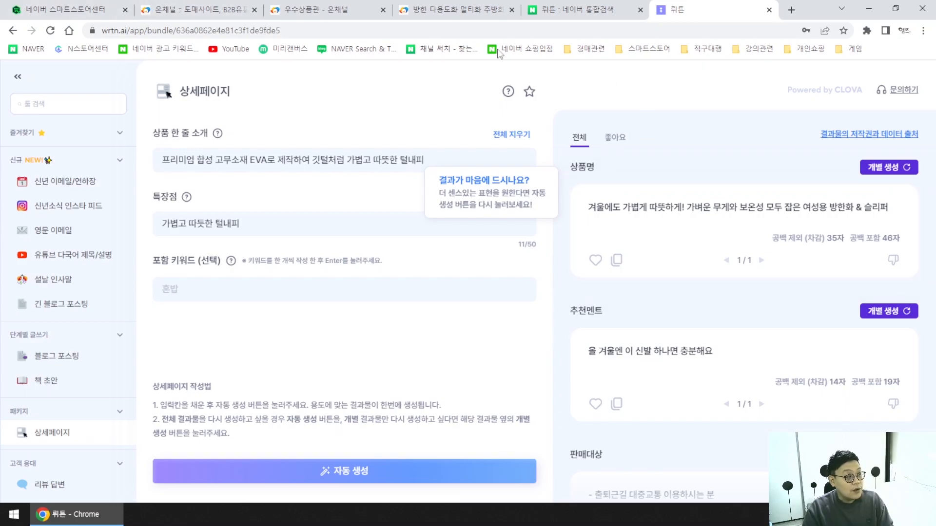
Open the SmartStore detail-description editor and copy wrtn's generated 상품명 text.
{"action": "left_click", "coordinate": [63, 9]}
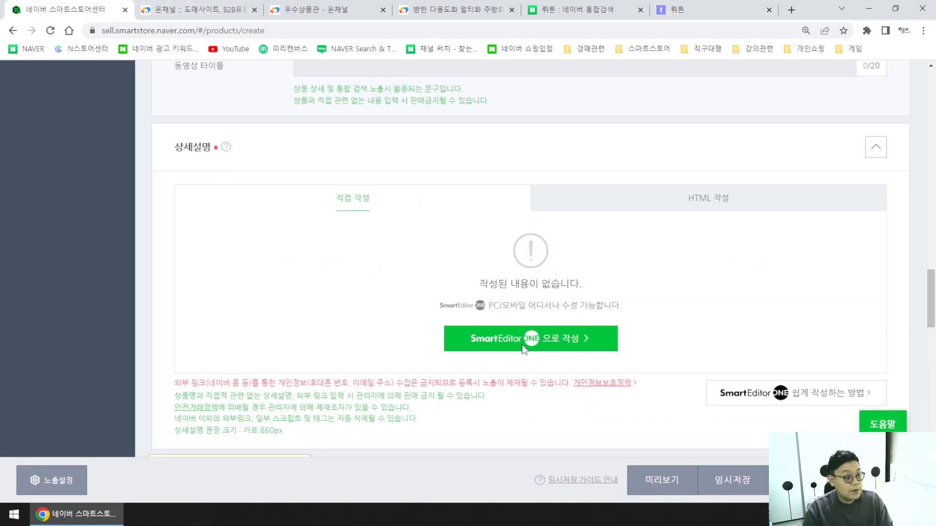
{"action": "left_click", "coordinate": [524, 344]}
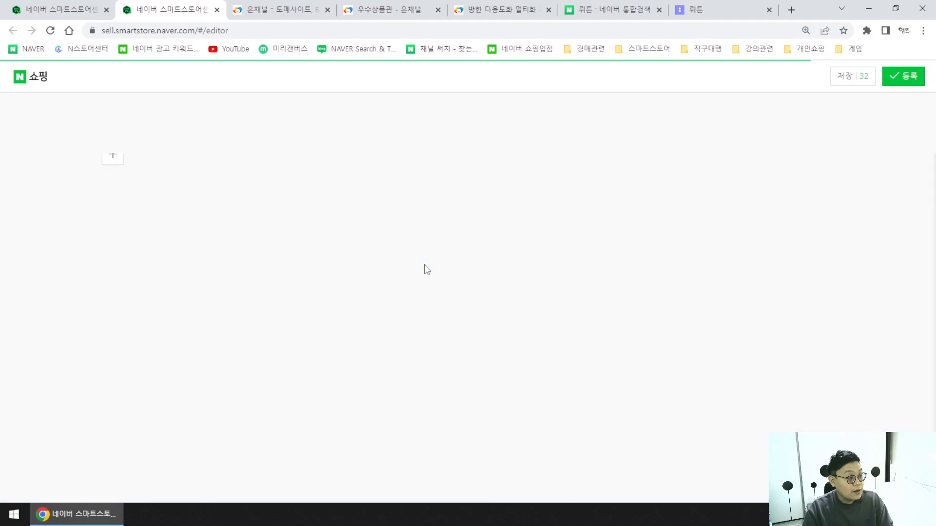
{"action": "left_click", "coordinate": [622, 11]}
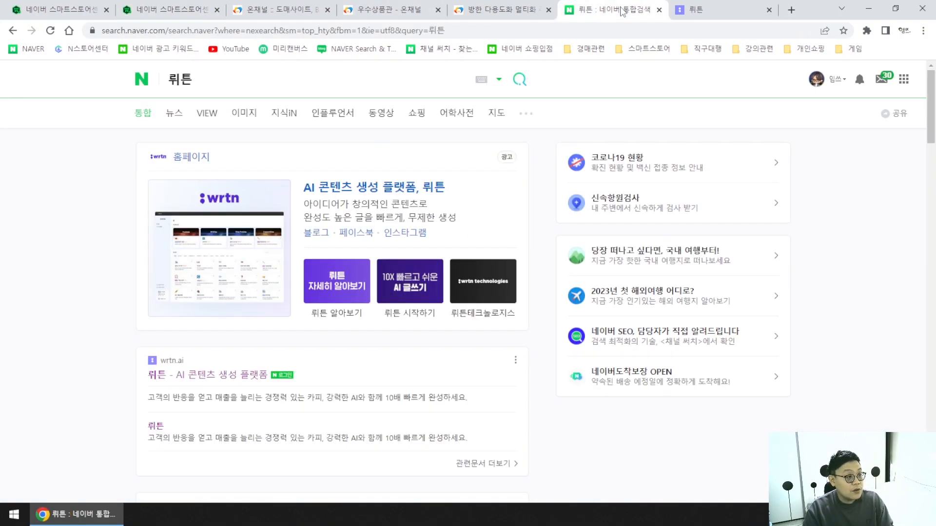
{"action": "left_click", "coordinate": [709, 9]}
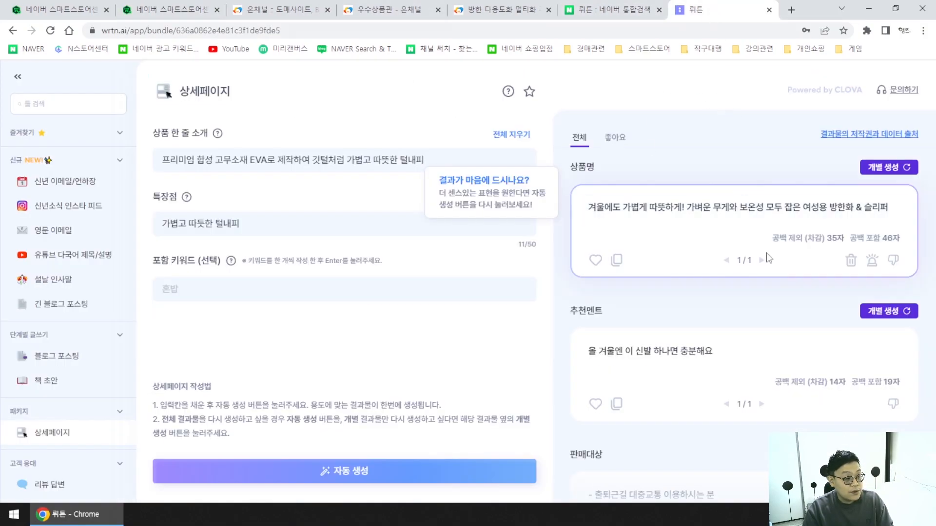
{"action": "triple_click", "coordinate": [668, 210]}
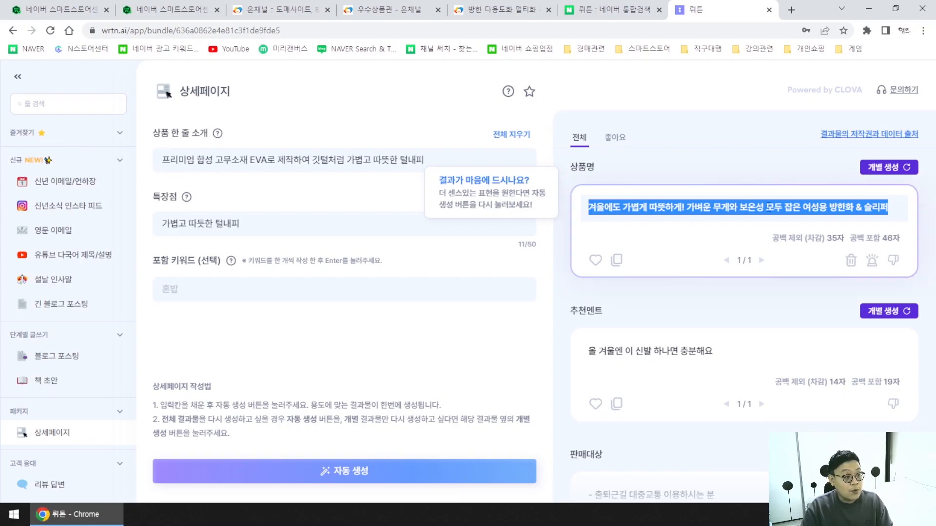
{"action": "left_click", "coordinate": [616, 260]}
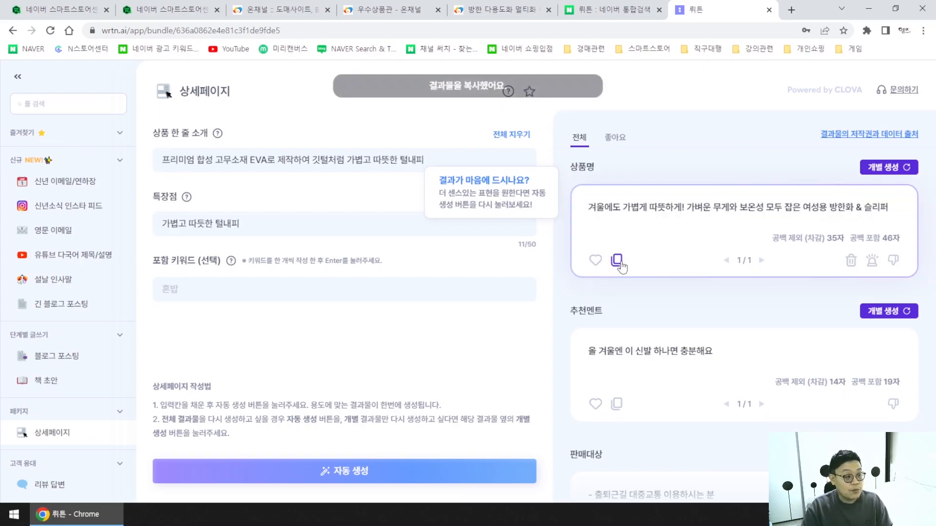
{"action": "left_click", "coordinate": [190, 9]}
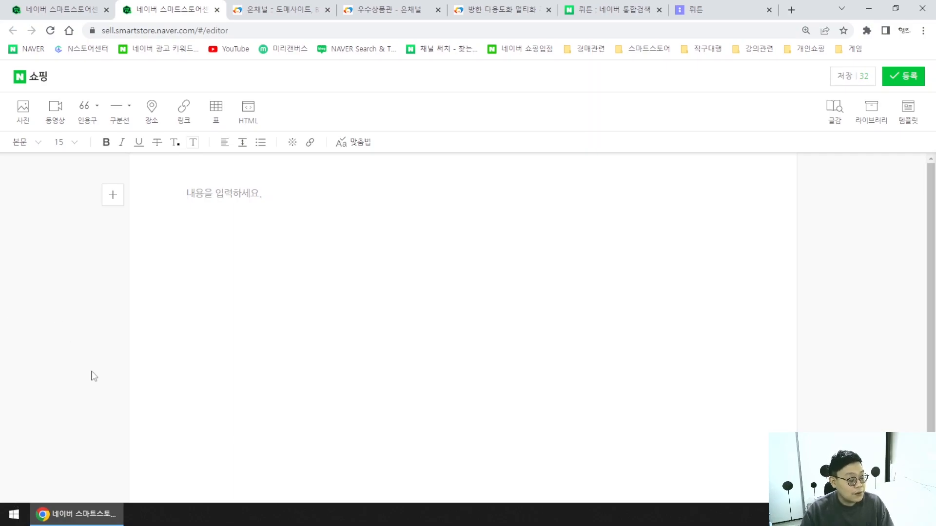
Paste the generated product name into the description body as plain text via Notepad.
{"action": "left_click", "coordinate": [13, 513]}
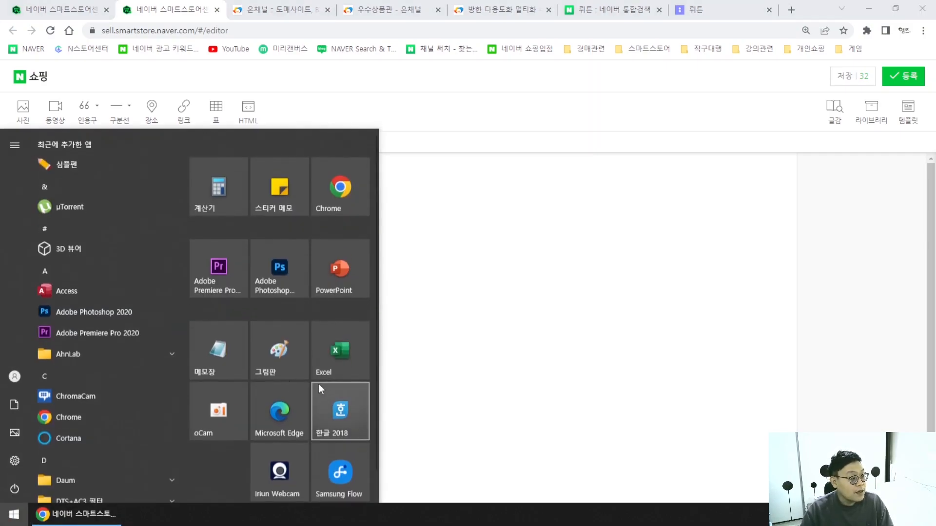
{"action": "left_click", "coordinate": [227, 370]}
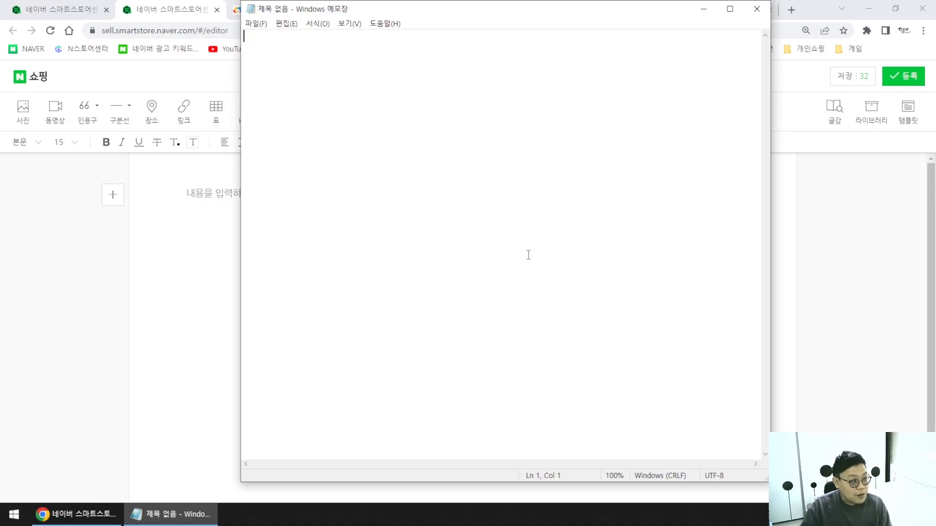
{"action": "key", "text": "ctrl+v"}
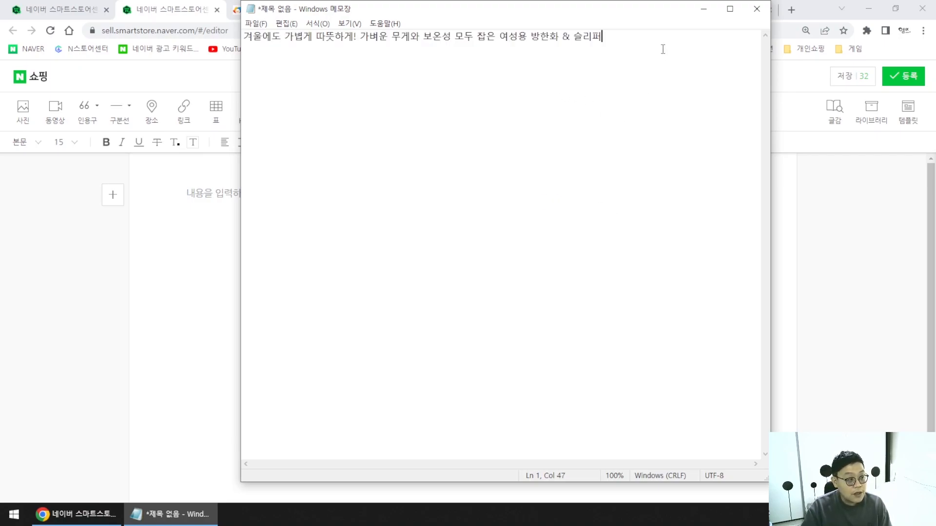
{"action": "key", "text": "ctrl+a"}
{"action": "key", "text": "ctrl+x"}
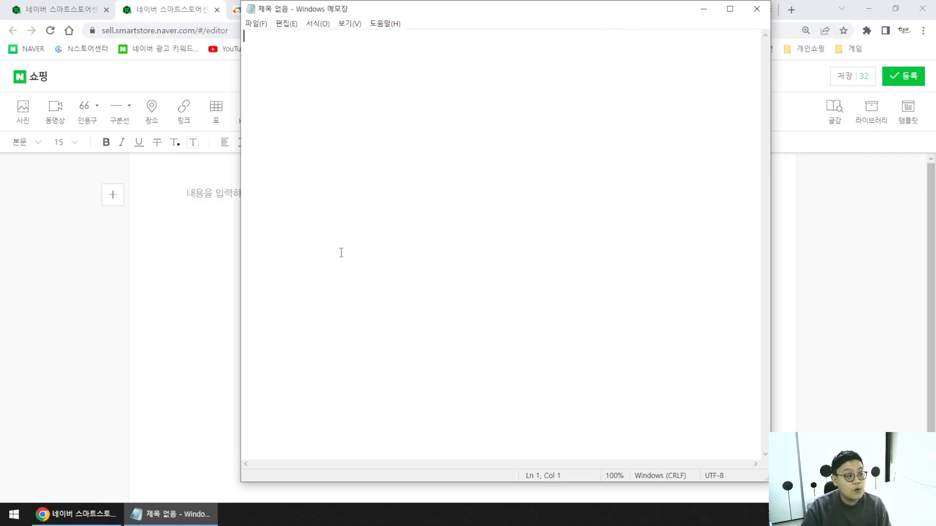
{"action": "left_click", "coordinate": [194, 271]}
{"action": "key", "text": "ctrl+v"}
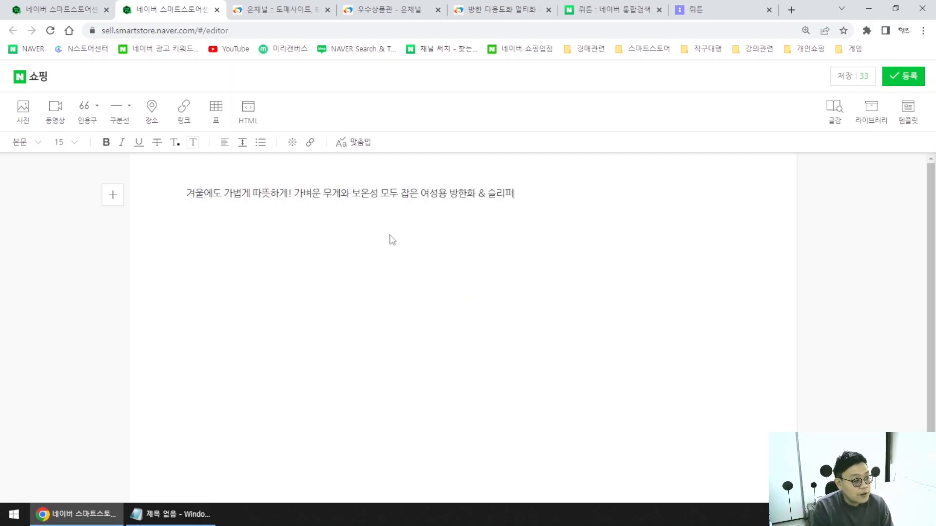
{"action": "left_click", "coordinate": [180, 516]}
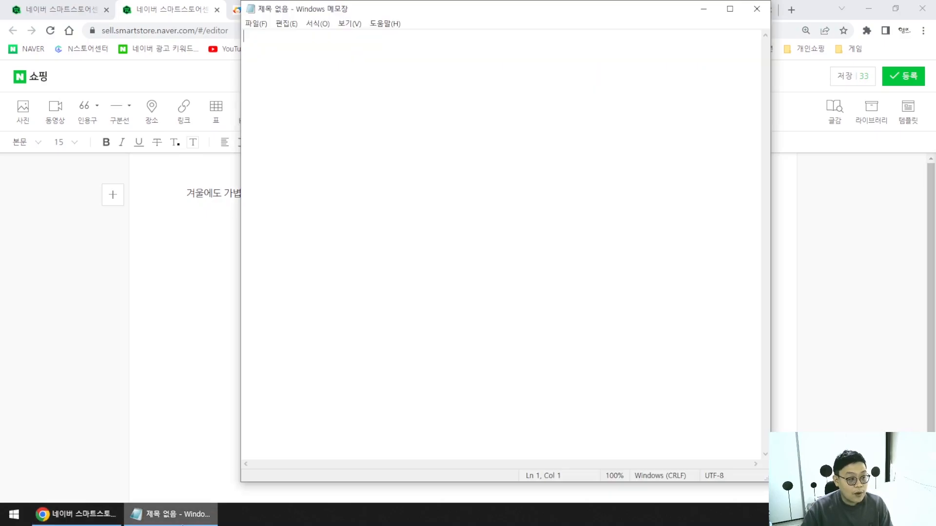
{"action": "left_click", "coordinate": [142, 516]}
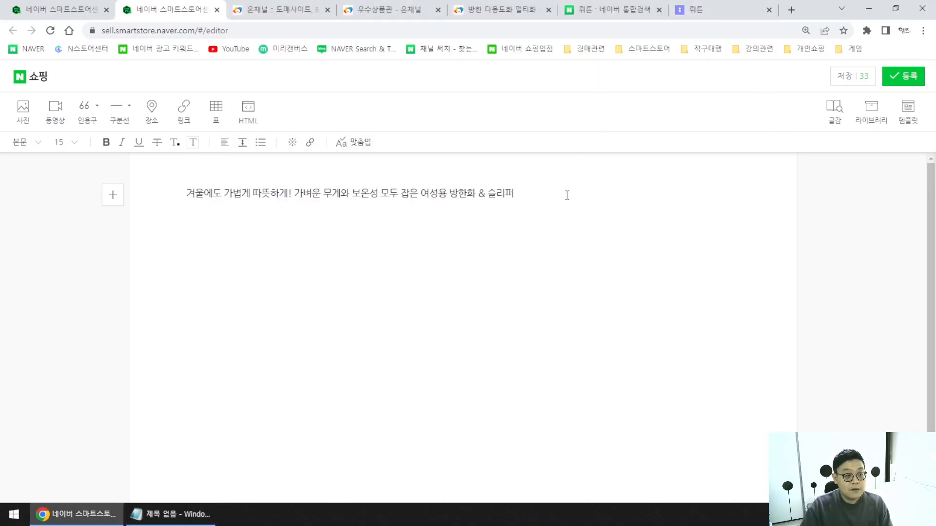
{"action": "left_click", "coordinate": [177, 515]}
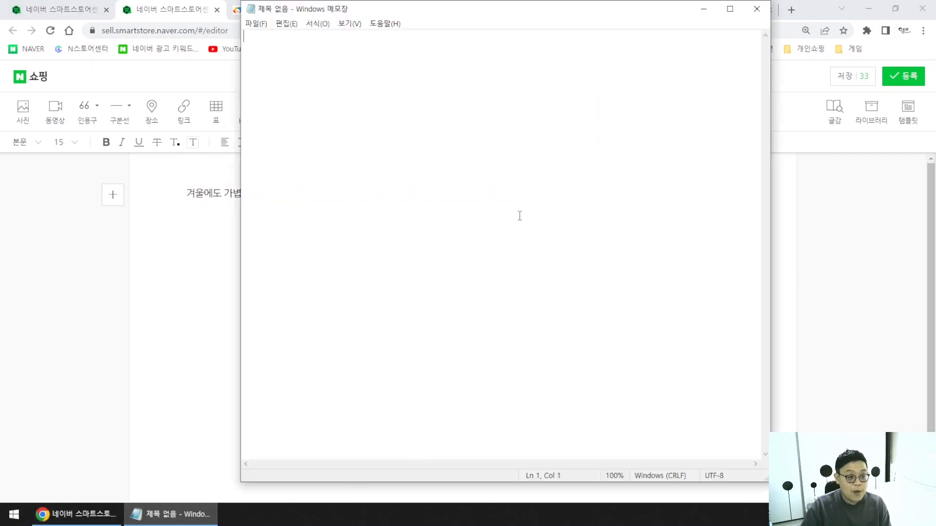
{"action": "left_click", "coordinate": [203, 244]}
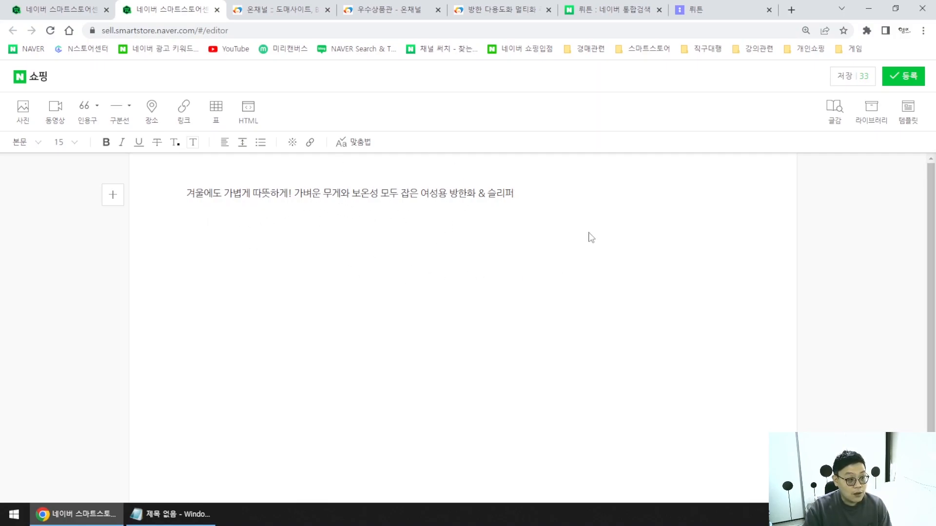
Paste '올 겨울엔 이 신발 하나면 충분해요' as plain text on the description's second line.
{"action": "left_click", "coordinate": [727, 15]}
{"action": "scroll", "coordinate": [748, 376], "scroll_direction": "down", "scroll_amount": 1}
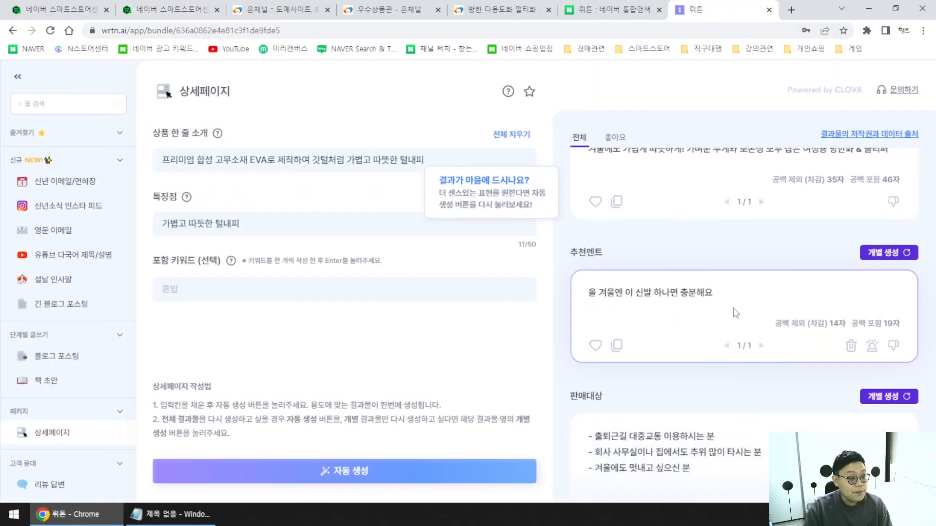
{"action": "triple_click", "coordinate": [590, 297]}
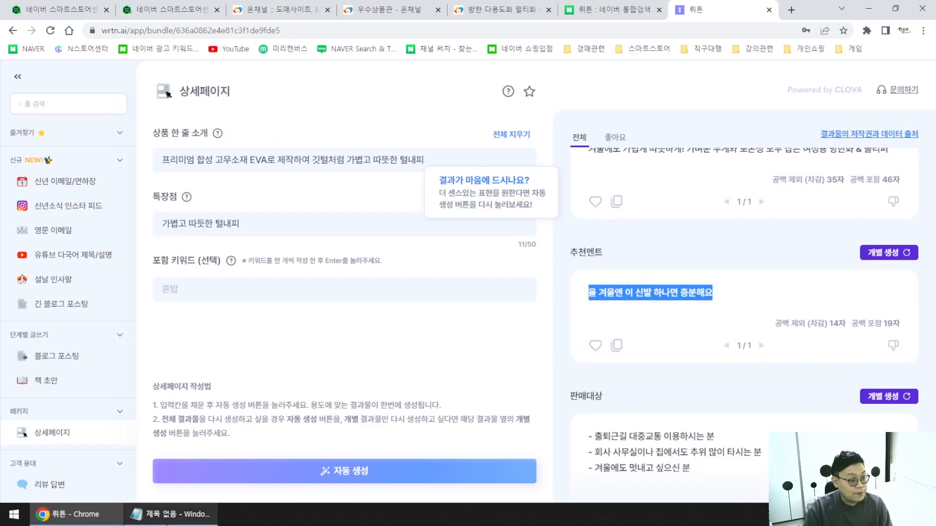
{"action": "left_click", "coordinate": [171, 514]}
{"action": "key", "text": "ctrl+v"}
{"action": "key", "text": "ctrl+a"}
{"action": "key", "text": "ctrl+x"}
{"action": "left_click", "coordinate": [180, 10]}
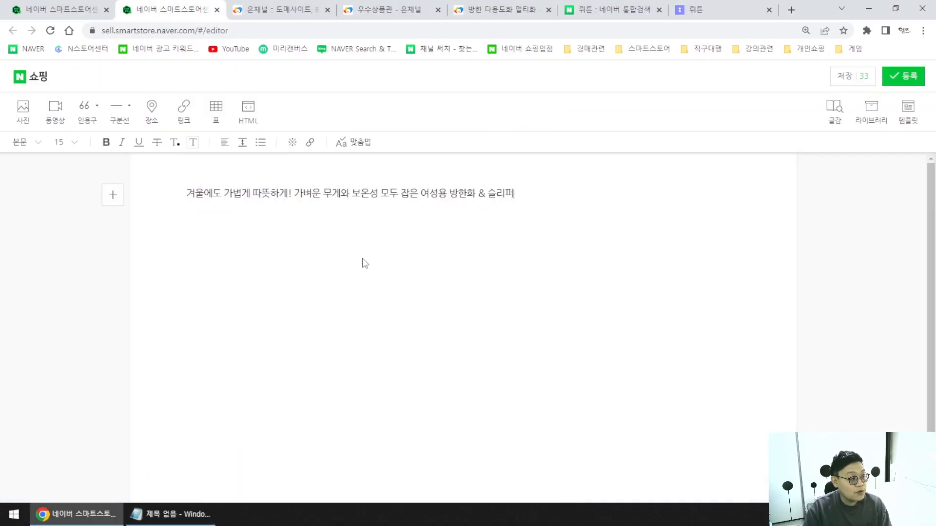
{"action": "key", "text": "Return"}
{"action": "key", "text": "ctrl+v"}
{"action": "key", "text": "Return"}
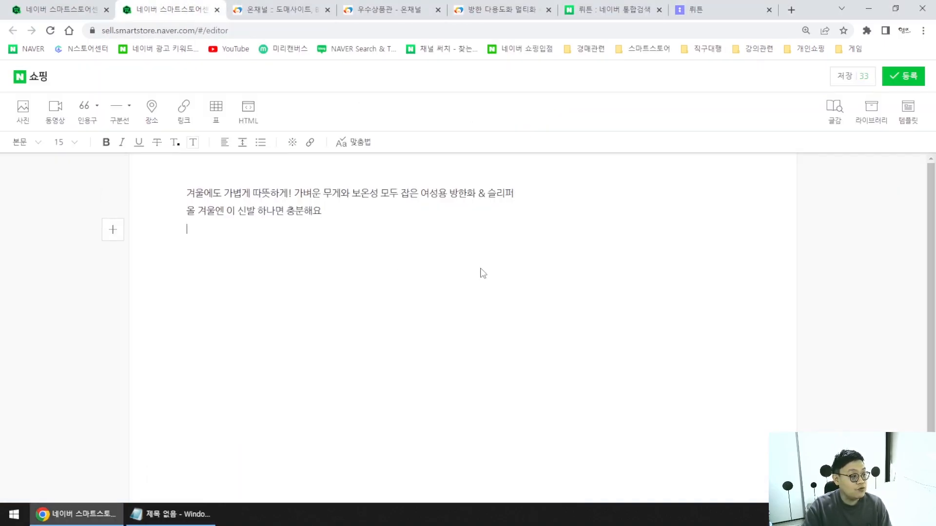
Scroll wrtn's generated results down to the 판매대상 target-customer list.
{"action": "left_click", "coordinate": [682, 9]}
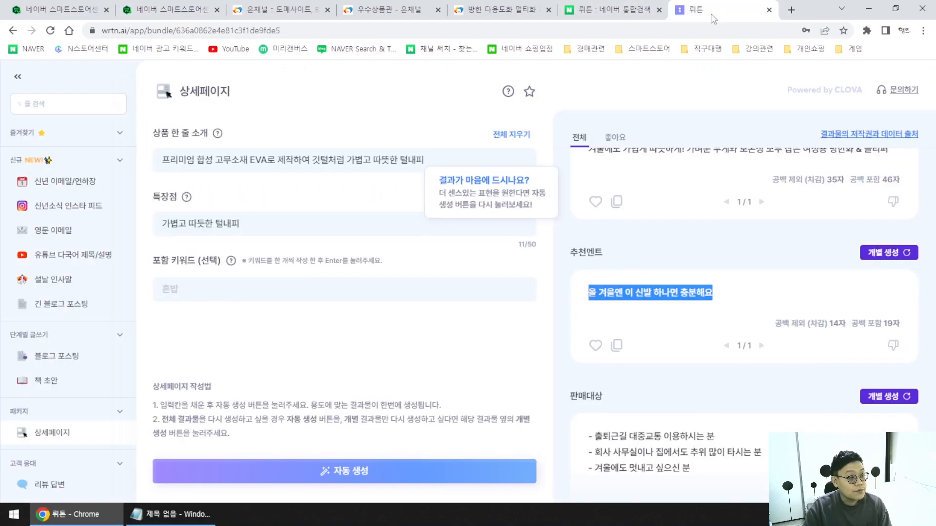
{"action": "scroll", "coordinate": [716, 312], "scroll_direction": "down", "scroll_amount": 1}
{"action": "scroll", "coordinate": [717, 312], "scroll_direction": "down", "scroll_amount": 3}
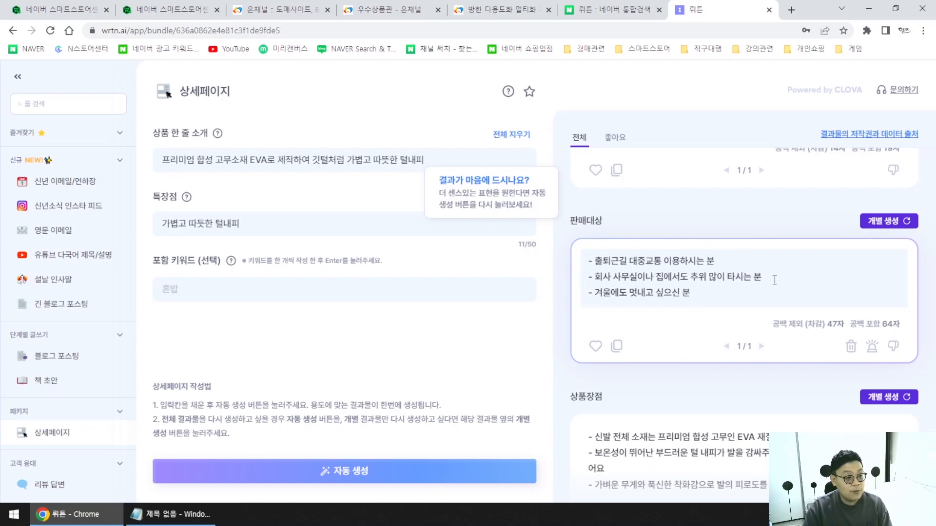
{"action": "scroll", "coordinate": [743, 293], "scroll_direction": "down", "scroll_amount": 1}
{"action": "scroll", "coordinate": [759, 314], "scroll_direction": "up", "scroll_amount": 1}
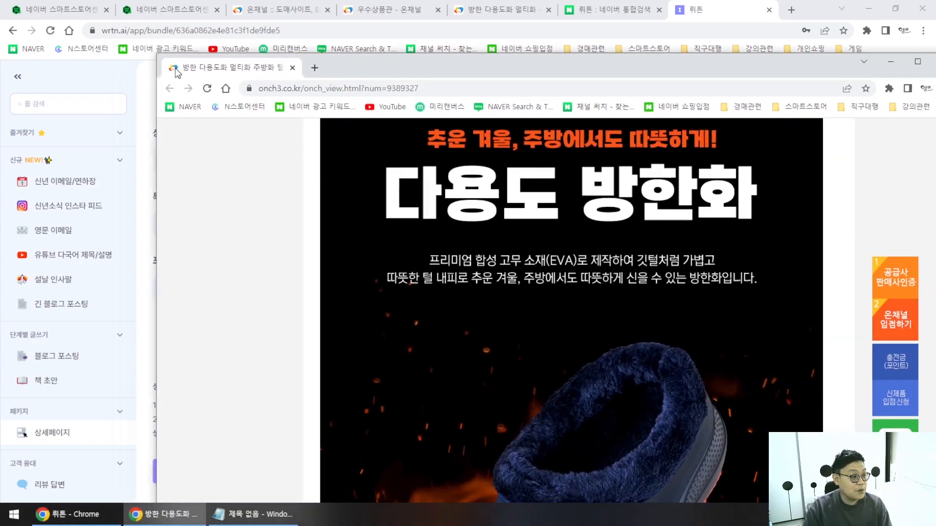
Browse up and down the Onchannel supplier product page.
{"action": "scroll", "coordinate": [486, 261], "scroll_direction": "down", "scroll_amount": 10}
{"action": "scroll", "coordinate": [575, 286], "scroll_direction": "down", "scroll_amount": 12}
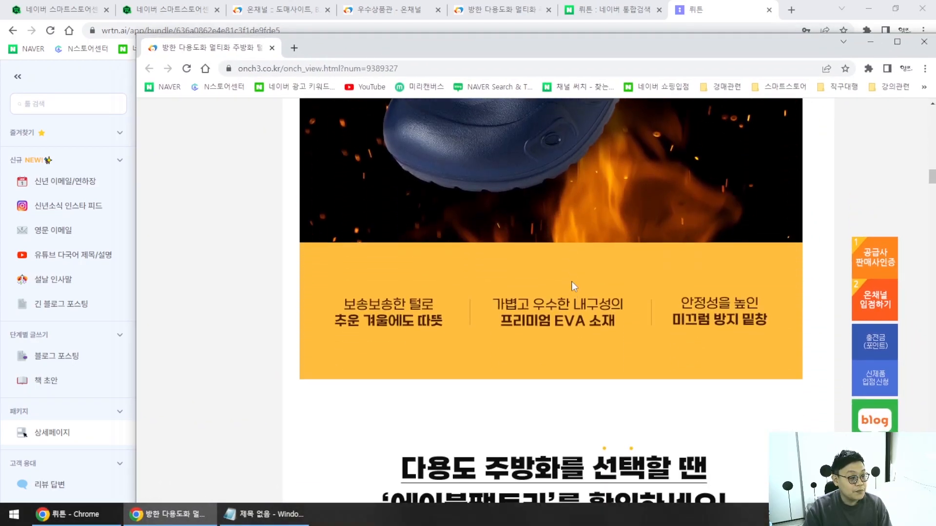
{"action": "scroll", "coordinate": [575, 296], "scroll_direction": "down", "scroll_amount": 12}
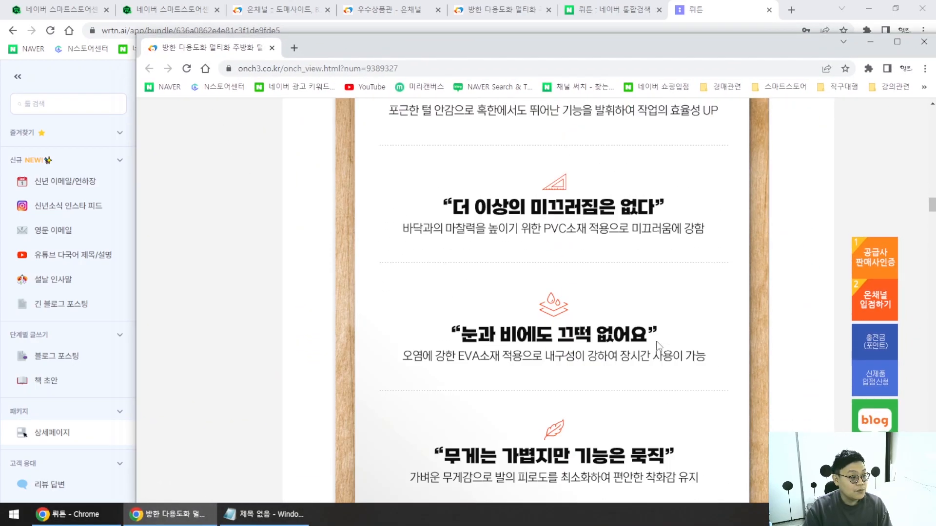
{"action": "scroll", "coordinate": [651, 341], "scroll_direction": "down", "scroll_amount": 9}
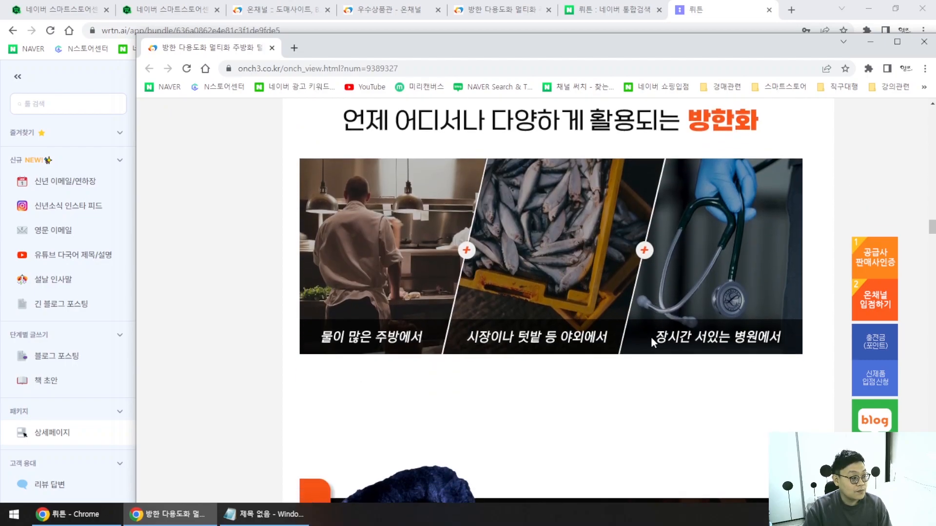
{"action": "scroll", "coordinate": [643, 338], "scroll_direction": "down", "scroll_amount": 6}
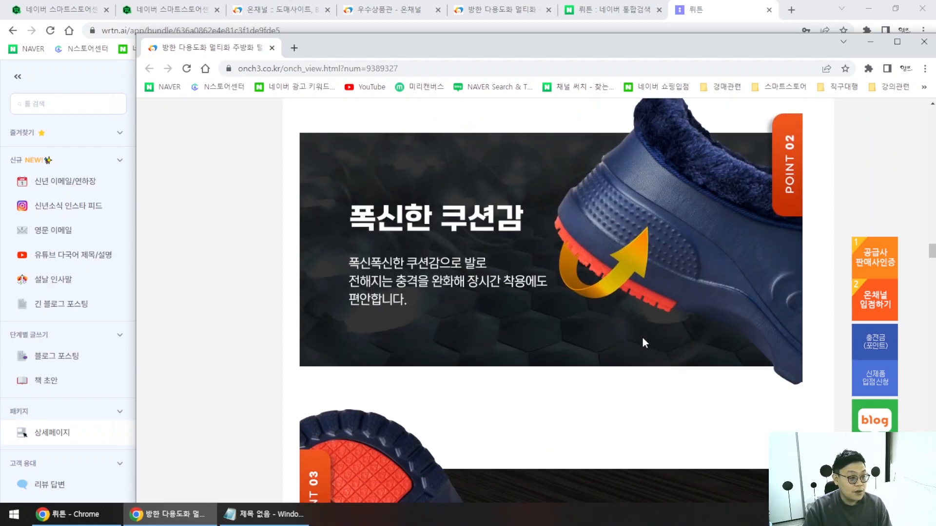
{"action": "scroll", "coordinate": [637, 338], "scroll_direction": "up", "scroll_amount": 10}
{"action": "scroll", "coordinate": [633, 345], "scroll_direction": "up", "scroll_amount": 5}
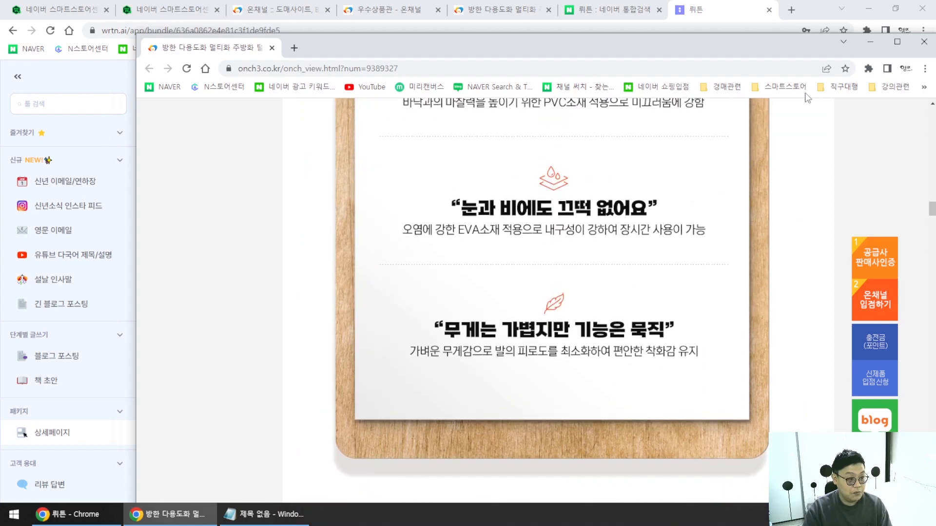
{"action": "left_click_drag", "start_coordinate": [788, 42], "coordinate": [698, 12]}
{"action": "scroll", "coordinate": [559, 271], "scroll_direction": "up", "scroll_amount": 5}
{"action": "scroll", "coordinate": [559, 271], "scroll_direction": "up", "scroll_amount": 20}
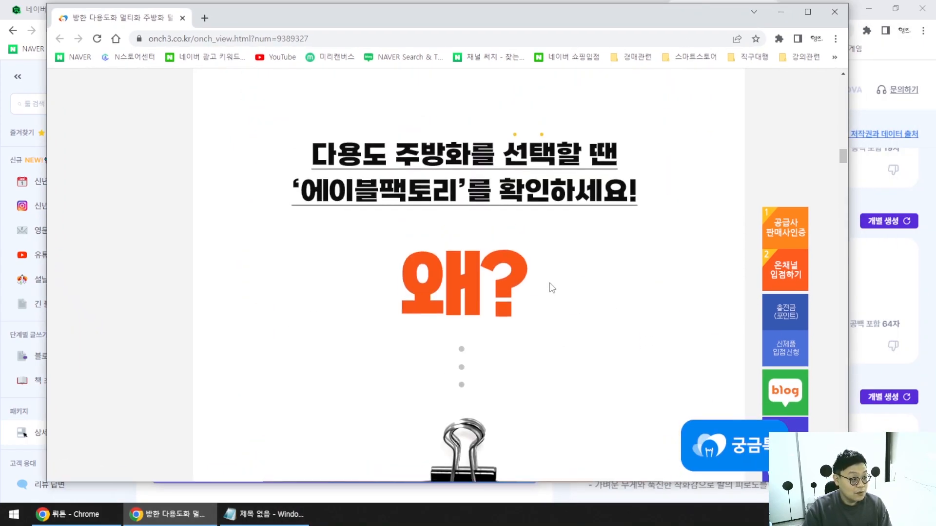
{"action": "scroll", "coordinate": [563, 301], "scroll_direction": "down", "scroll_amount": 15}
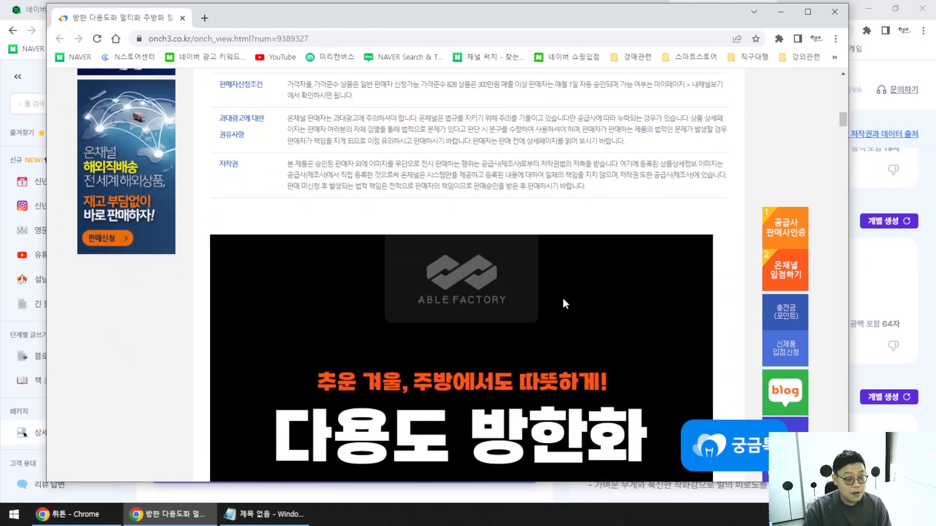
{"action": "scroll", "coordinate": [561, 302], "scroll_direction": "down", "scroll_amount": 15}
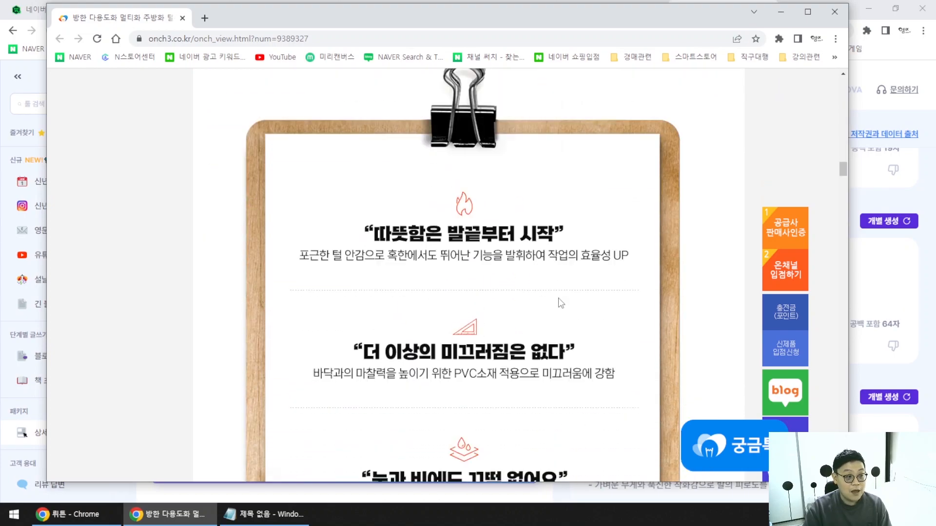
{"action": "scroll", "coordinate": [556, 296], "scroll_direction": "up", "scroll_amount": 5}
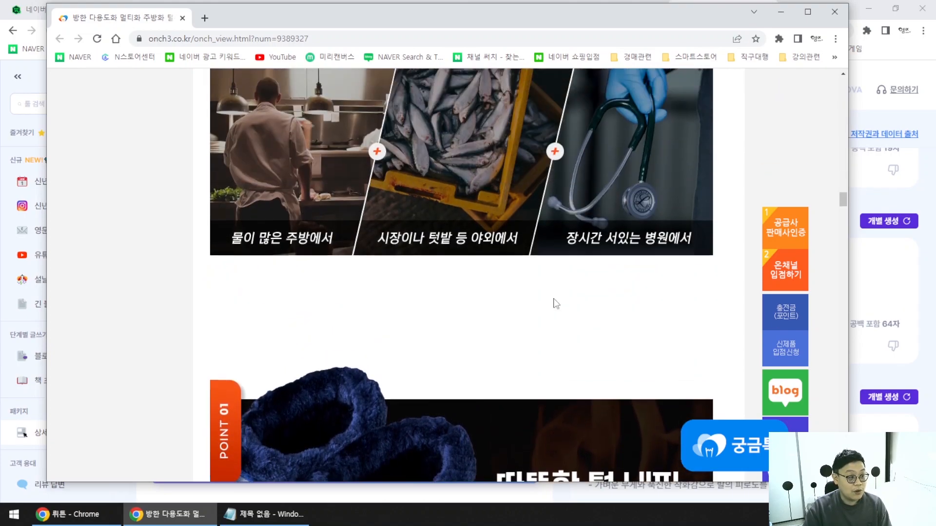
{"action": "scroll", "coordinate": [650, 322], "scroll_direction": "up", "scroll_amount": 3}
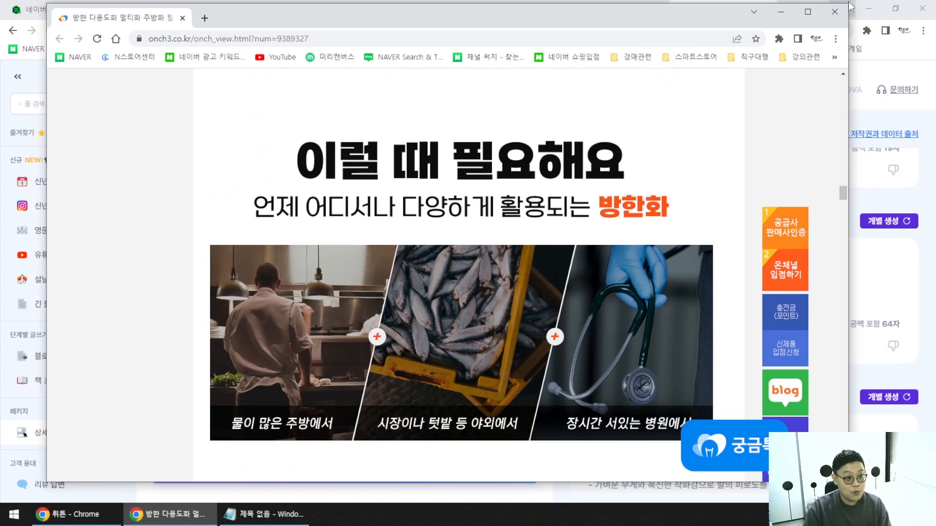
Minimize the Onchannel window and select the cold-sensitive lines in wrtn's 판매대상 result.
{"action": "left_click", "coordinate": [780, 13]}
{"action": "left_click_drag", "start_coordinate": [715, 262], "coordinate": [577, 266]}
{"action": "left_click_drag", "start_coordinate": [787, 276], "coordinate": [573, 280]}
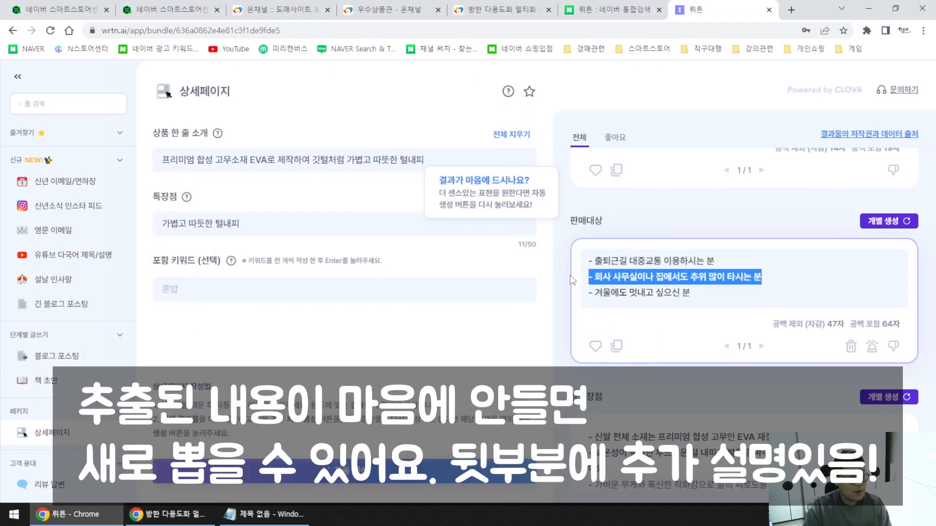
Add '회사 사무실이나 집에서도 추위 많이 타시는 분들에게 추천드립니다.' to the description, without the dash.
{"action": "left_click_drag", "start_coordinate": [699, 289], "coordinate": [586, 292]}
{"action": "left_click", "coordinate": [710, 289]}
{"action": "left_click_drag", "start_coordinate": [779, 278], "coordinate": [582, 281]}
{"action": "key", "text": "ctrl+c"}
{"action": "left_click", "coordinate": [271, 514]}
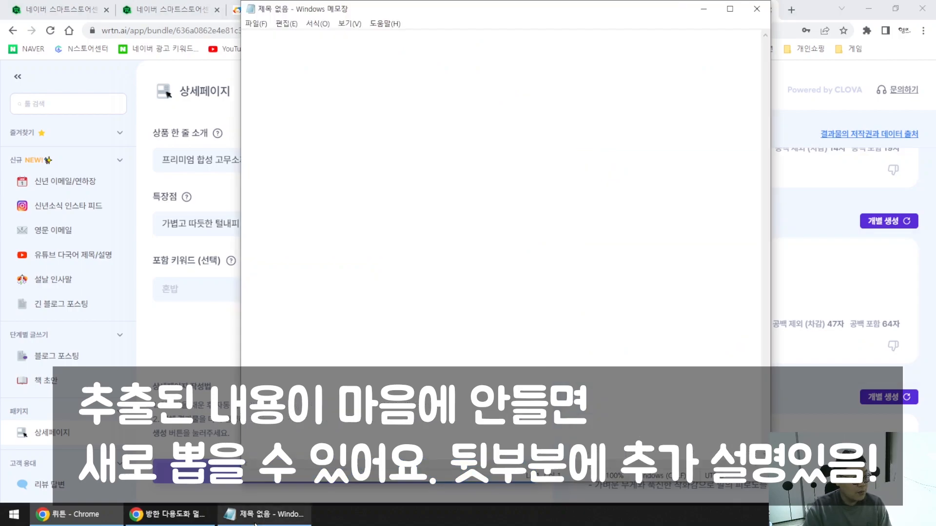
{"action": "key", "text": "ctrl+v"}
{"action": "left_click_drag", "start_coordinate": [498, 43], "coordinate": [242, 40]}
{"action": "key", "text": "ctrl+x"}
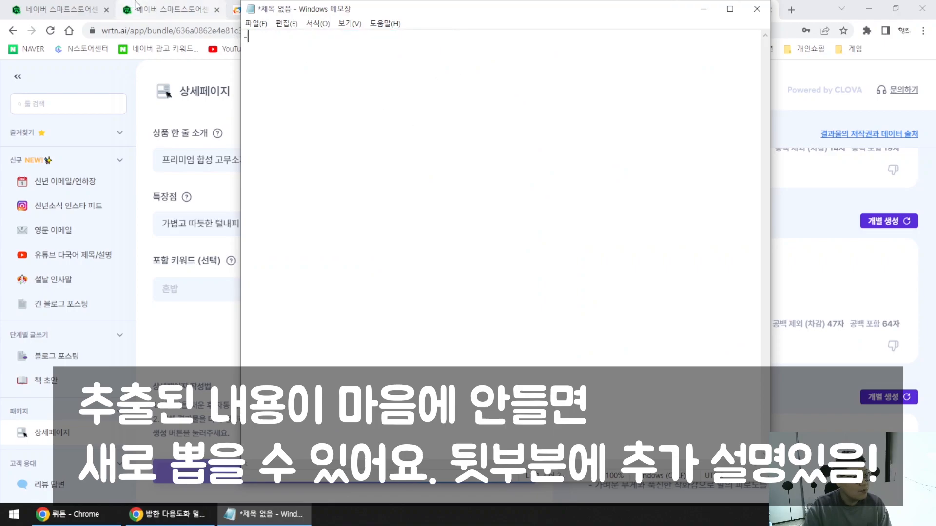
{"action": "left_click", "coordinate": [197, 11]}
{"action": "key", "text": "ctrl+v"}
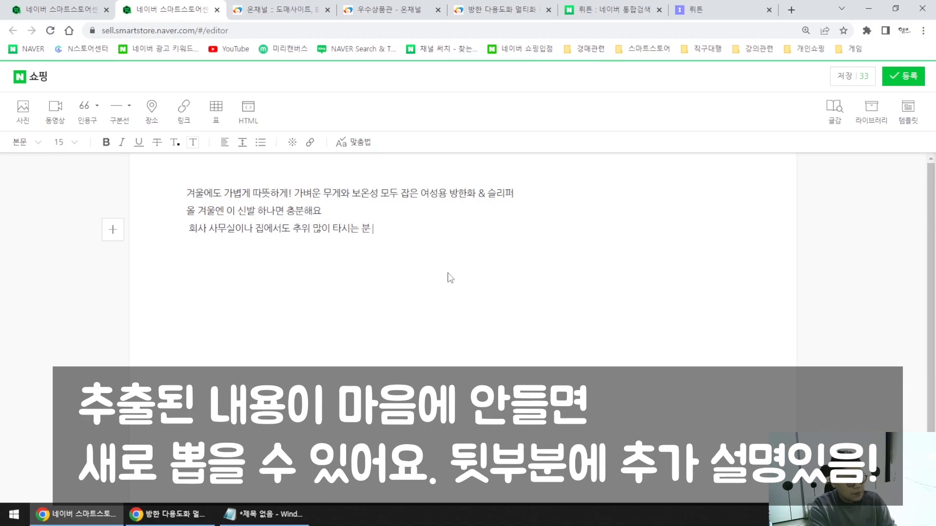
{"action": "type", "text": "에게 추천"}
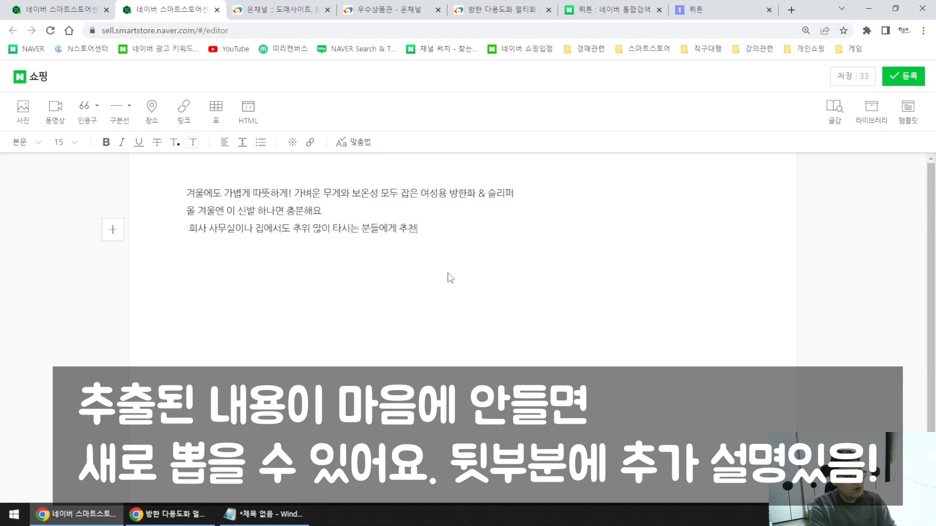
{"action": "type", "text": "드립니다."}
{"action": "key", "text": "Return"}
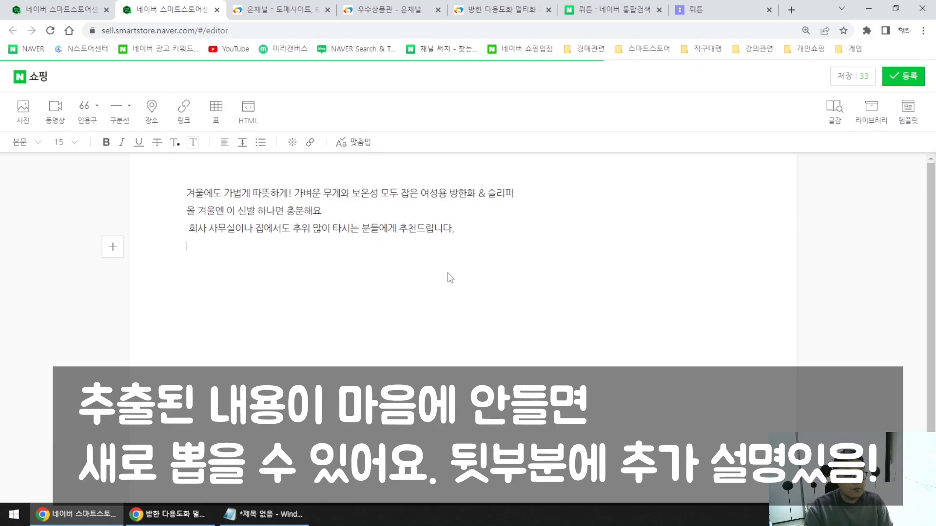
Select wrtn's three product-advantage lines for copying.
{"action": "left_click", "coordinate": [692, 9]}
{"action": "scroll", "coordinate": [789, 314], "scroll_direction": "down", "scroll_amount": 5}
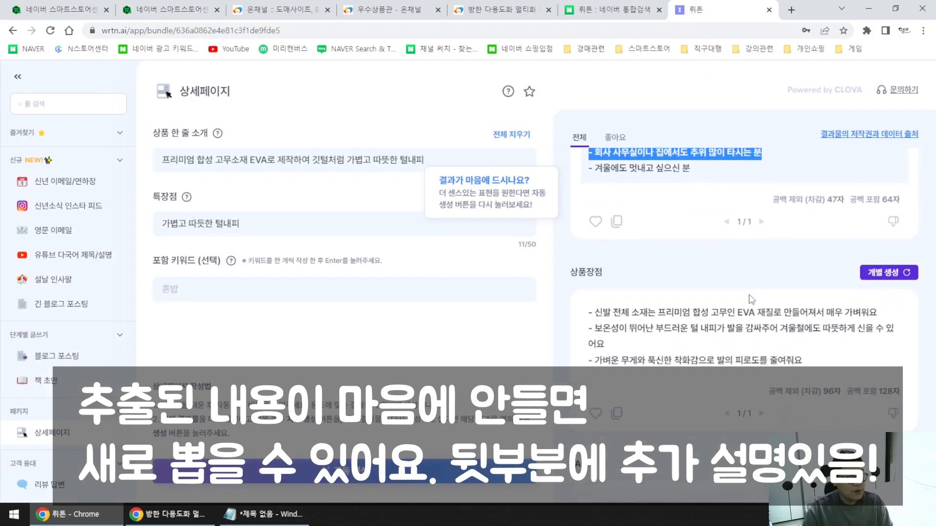
{"action": "left_click_drag", "start_coordinate": [826, 314], "coordinate": [578, 261]}
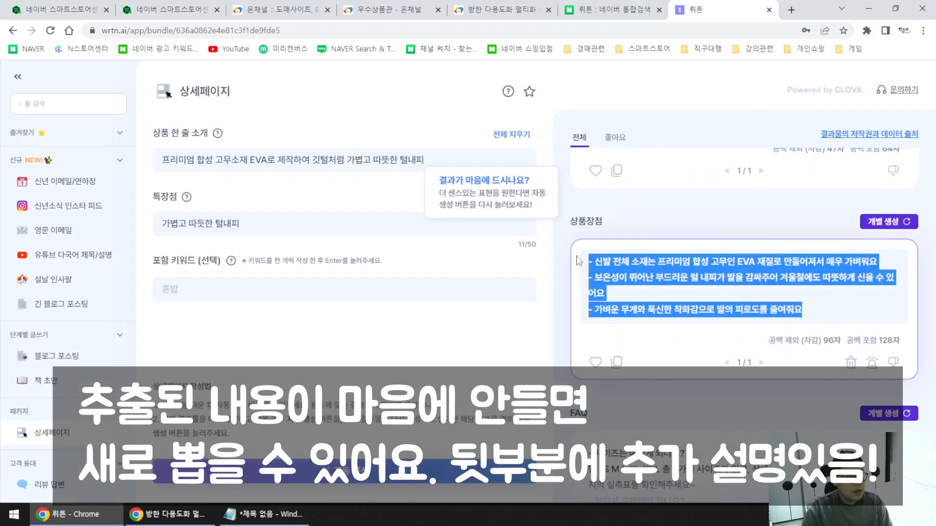
{"action": "key", "text": "alt+Tab"}
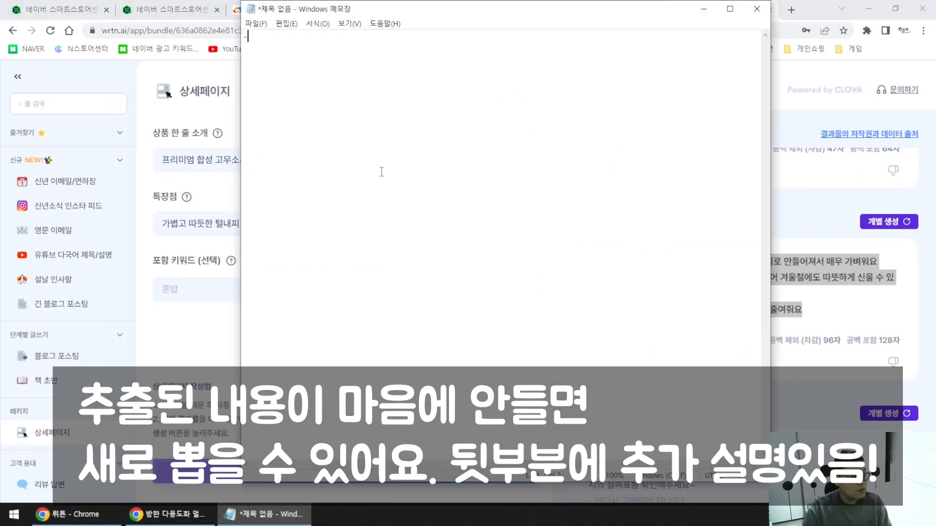
Paste the three advantage bullets into the description as plain text via Notepad.
{"action": "key", "text": "ctrl+v"}
{"action": "key", "text": "ctrl+a"}
{"action": "key", "text": "ctrl+x"}
{"action": "key", "text": "alt+Tab"}
{"action": "key", "text": "ctrl+2"}
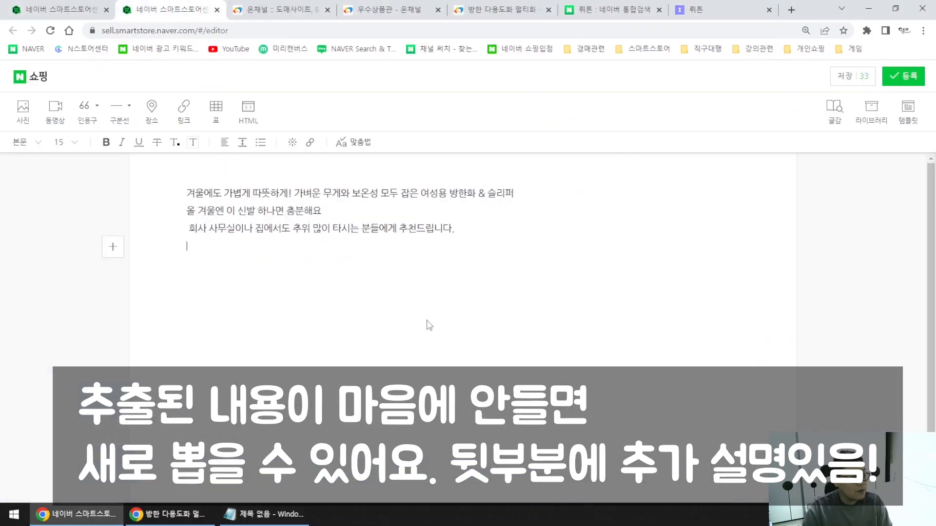
{"action": "key", "text": "ctrl+v"}
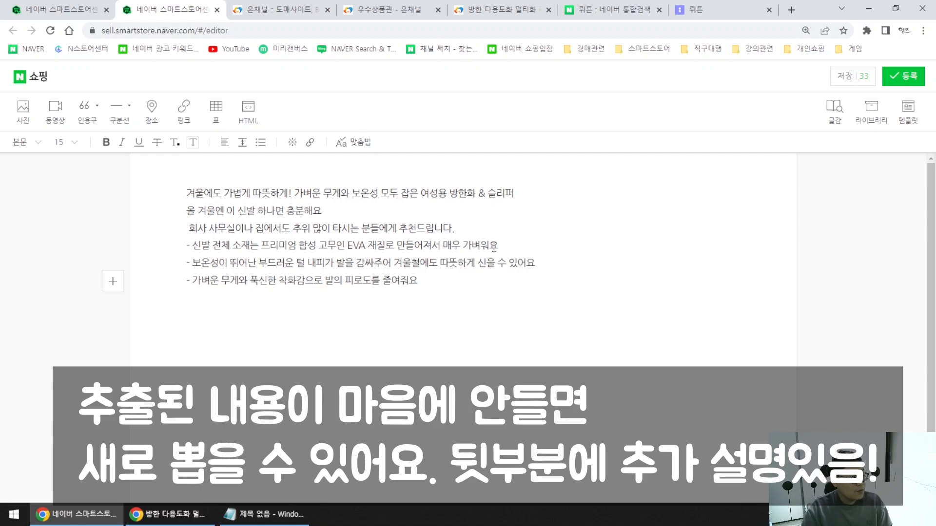
Delete '가벼워요' from the first bullet and end the other two bullets with periods.
{"action": "double_click", "coordinate": [494, 246]}
{"action": "key", "text": "BackSpace"}
{"action": "left_click", "coordinate": [548, 262]}
{"action": "type", "text": "."}
{"action": "left_click", "coordinate": [427, 281]}
{"action": "type", "text": "."}
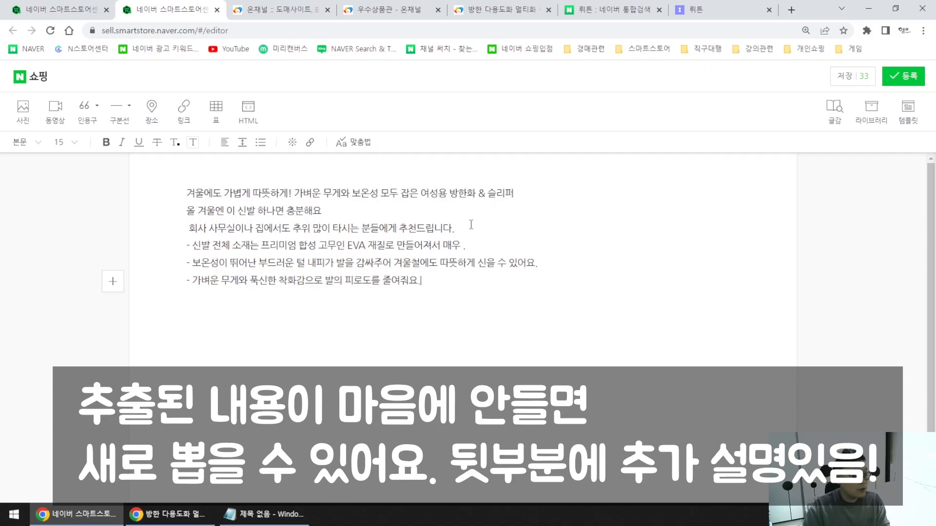
{"action": "left_click_drag", "start_coordinate": [551, 337], "coordinate": [405, 180]}
{"action": "left_click", "coordinate": [518, 358]}
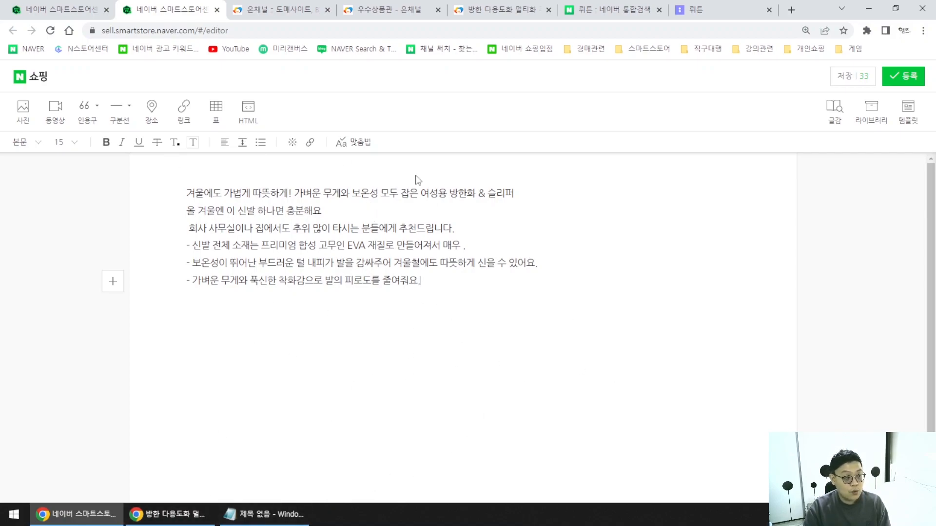
Replace the stray characters after 매우 in the EVA bullet with '가볍습니다'.
{"action": "left_click_drag", "start_coordinate": [478, 297], "coordinate": [187, 192]}
{"action": "left_click", "coordinate": [459, 338]}
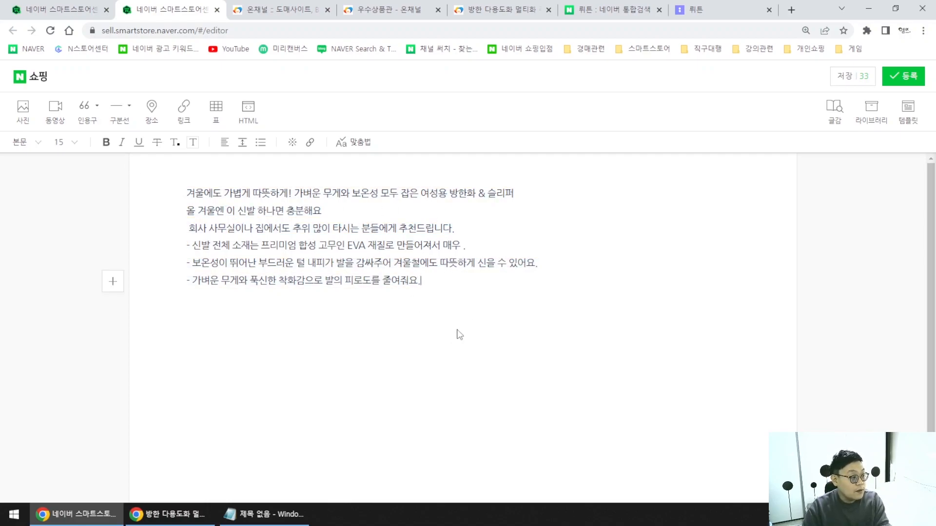
{"action": "left_click_drag", "start_coordinate": [182, 190], "coordinate": [585, 278]}
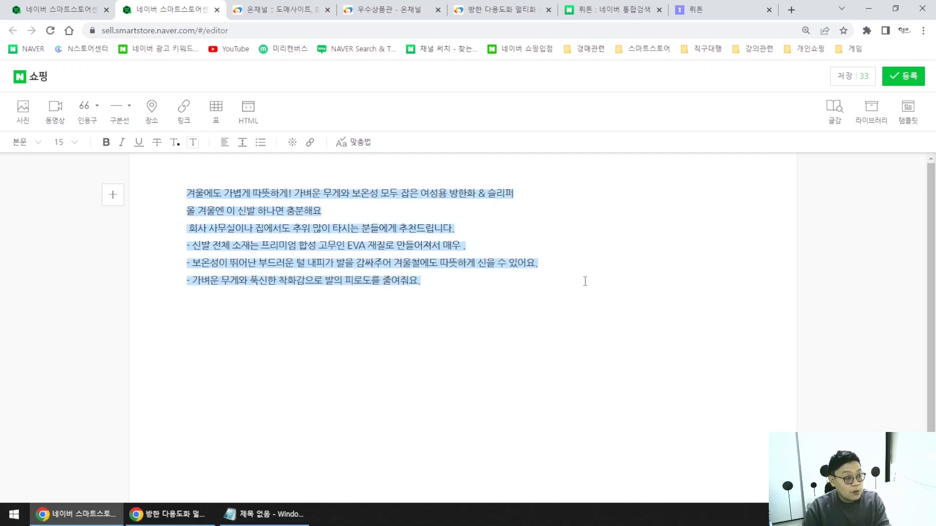
{"action": "left_click", "coordinate": [519, 306]}
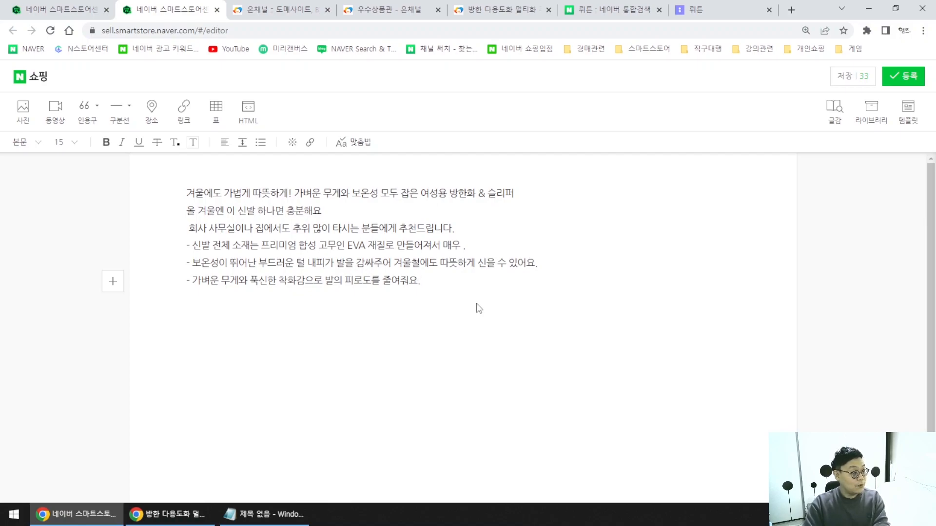
{"action": "left_click", "coordinate": [464, 245]}
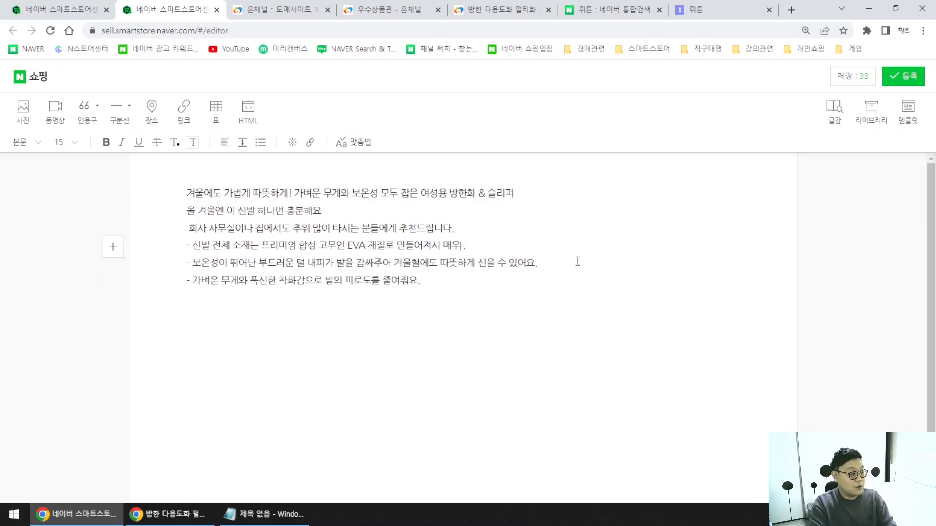
{"action": "key", "text": "BackSpace"}
{"action": "key", "text": "BackSpace"}
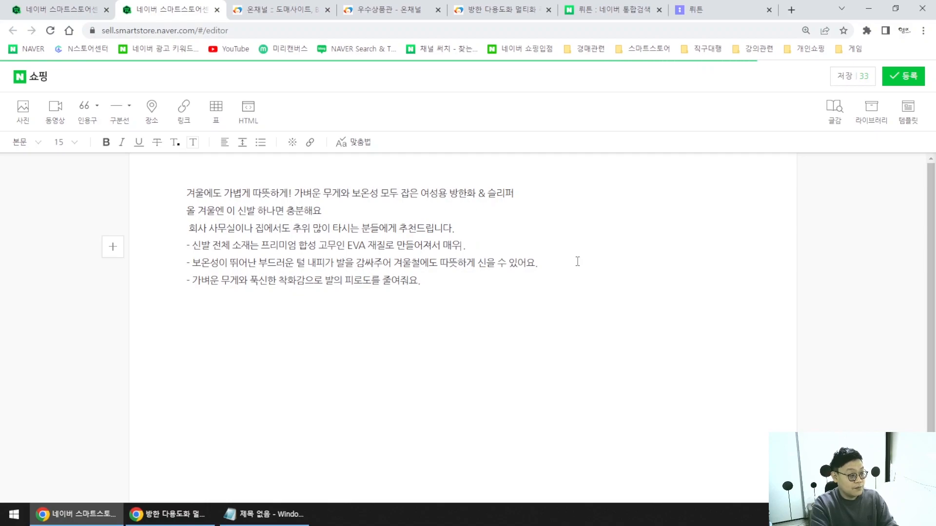
{"action": "type", "text": "가볍습니다"}
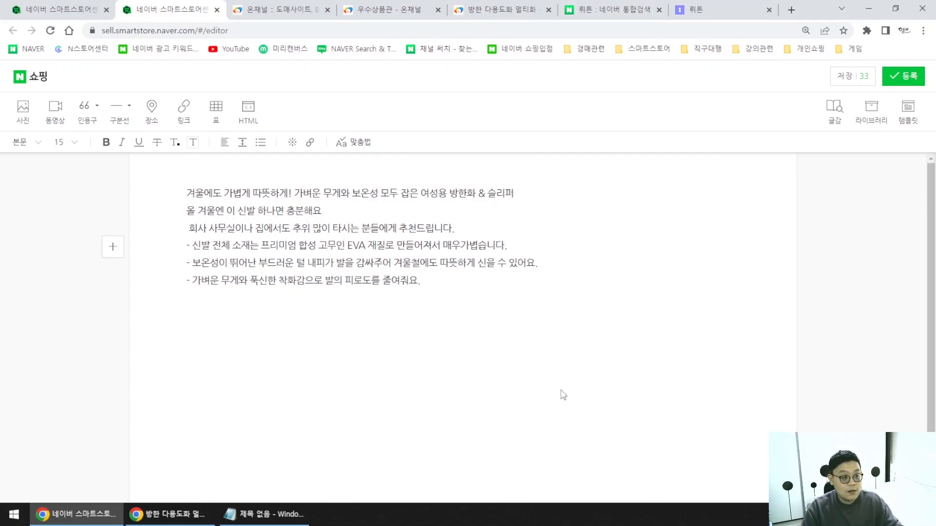
{"action": "left_click", "coordinate": [682, 11]}
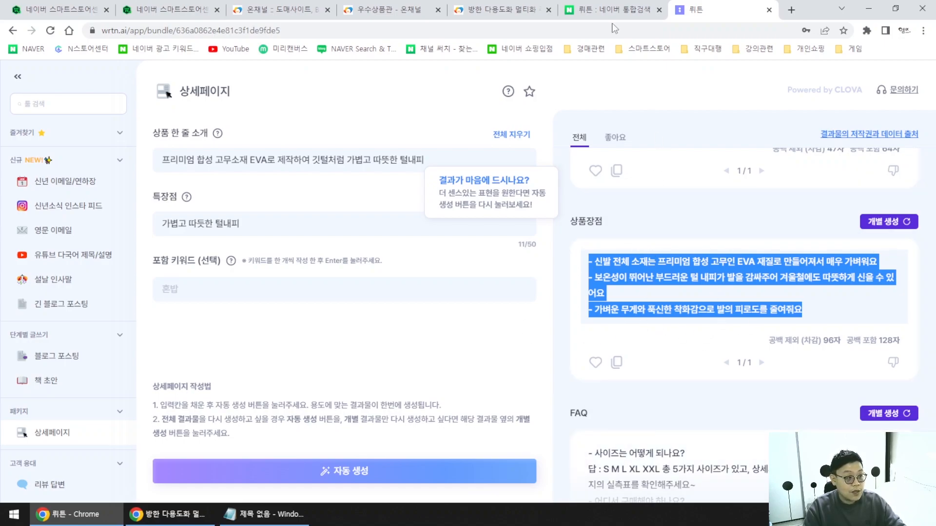
{"action": "left_click", "coordinate": [508, 10]}
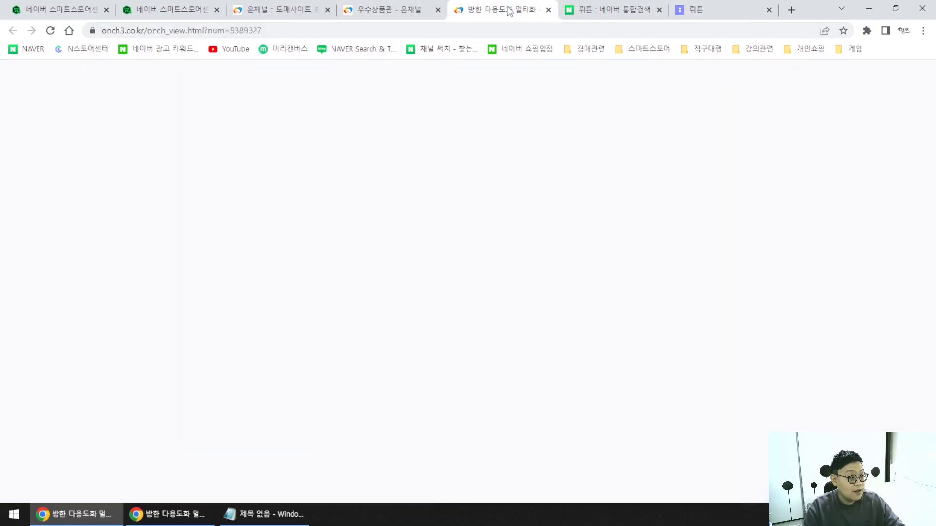
{"action": "scroll", "coordinate": [536, 263], "scroll_direction": "down", "scroll_amount": 5}
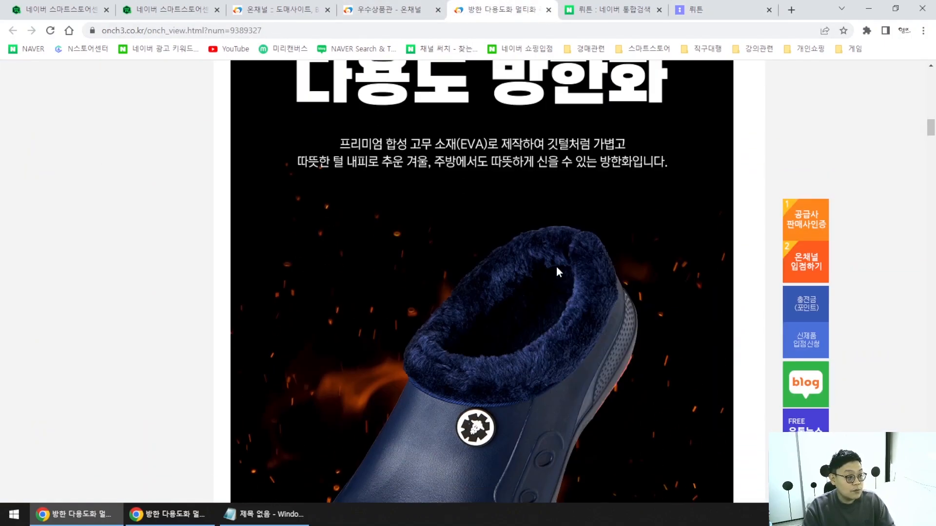
{"action": "right_click", "coordinate": [546, 264]}
{"action": "key", "text": "v"}
{"action": "key", "text": "Return"}
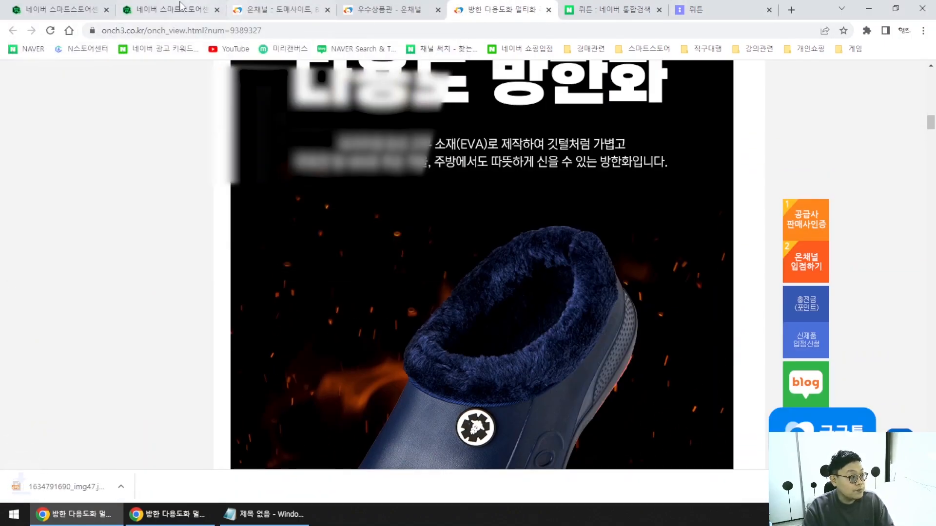
{"action": "left_click", "coordinate": [185, 6]}
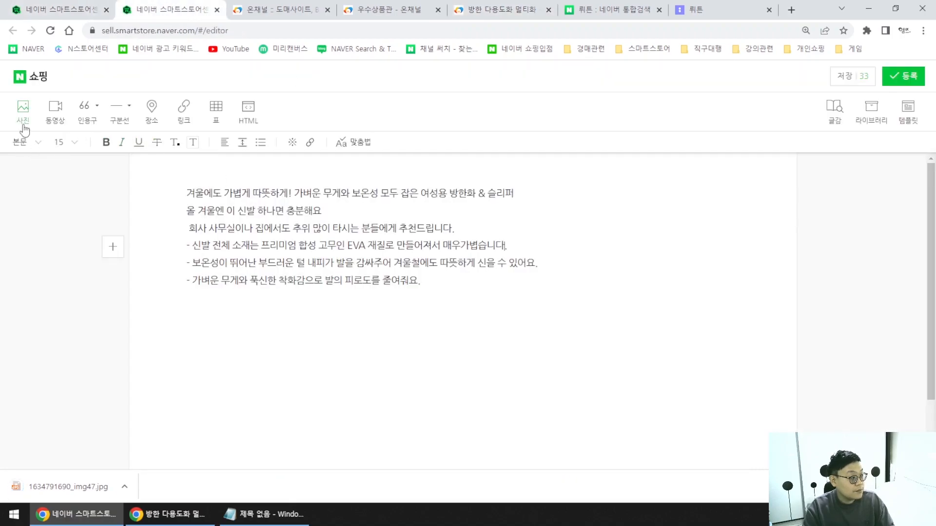
Insert the downloaded product image from Downloads on a new line below the copy.
{"action": "left_click", "coordinate": [415, 327]}
{"action": "left_click", "coordinate": [19, 110]}
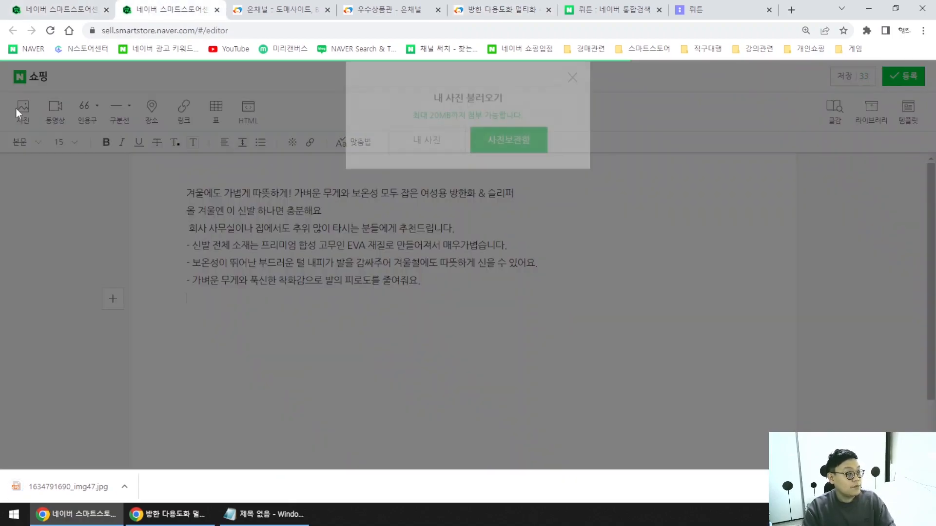
{"action": "left_click", "coordinate": [426, 160]}
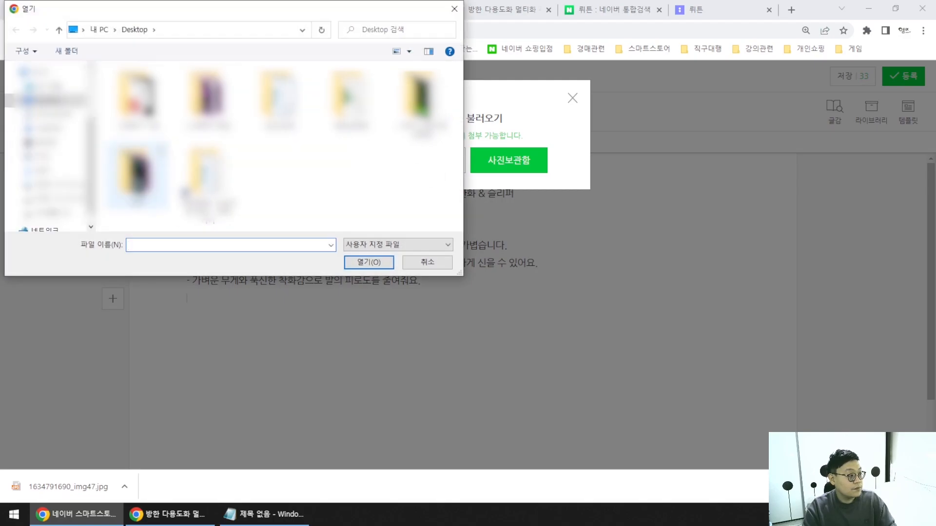
{"action": "left_click", "coordinate": [43, 127]}
{"action": "double_click", "coordinate": [136, 98]}
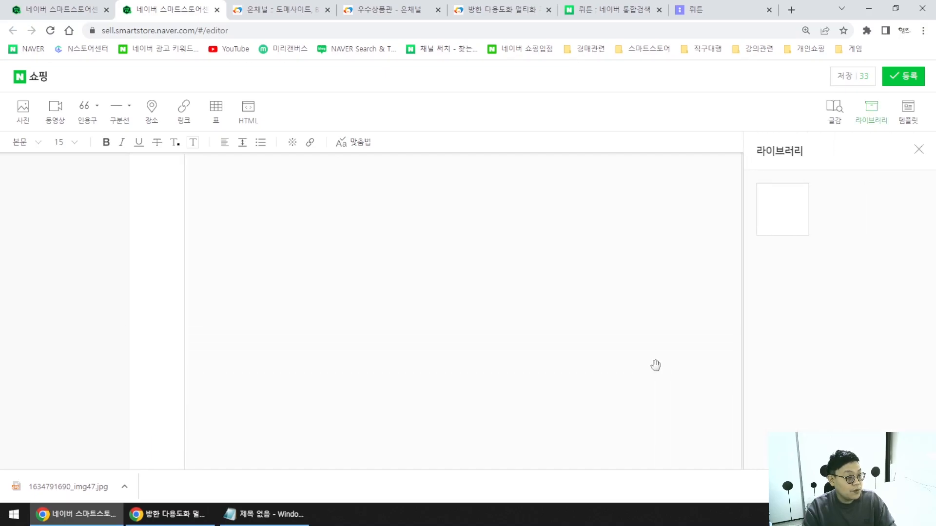
Scroll back up to the product copy and select the image beneath it.
{"action": "scroll", "coordinate": [643, 356], "scroll_direction": "up", "scroll_amount": 10}
{"action": "scroll", "coordinate": [640, 350], "scroll_direction": "up", "scroll_amount": 15}
{"action": "scroll", "coordinate": [633, 305], "scroll_direction": "up", "scroll_amount": 15}
{"action": "scroll", "coordinate": [590, 299], "scroll_direction": "up", "scroll_amount": 8}
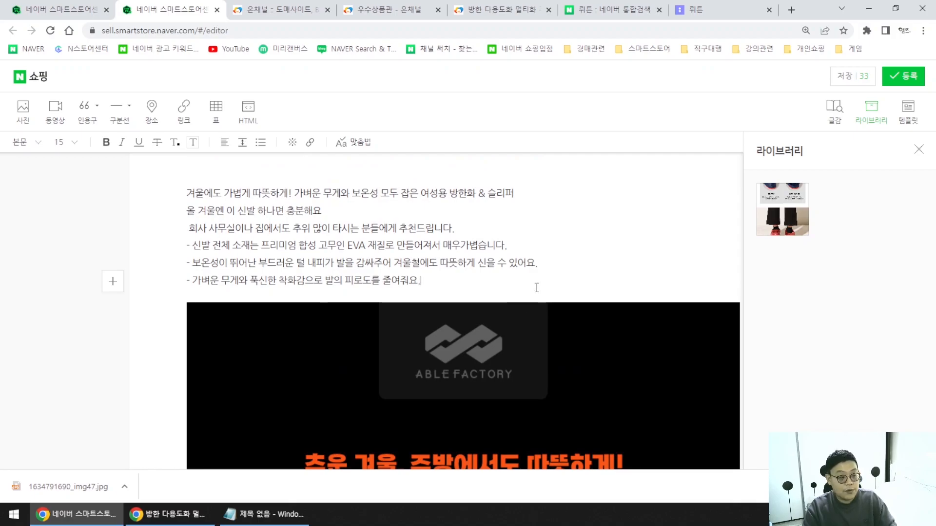
{"action": "scroll", "coordinate": [585, 300], "scroll_direction": "down", "scroll_amount": 3}
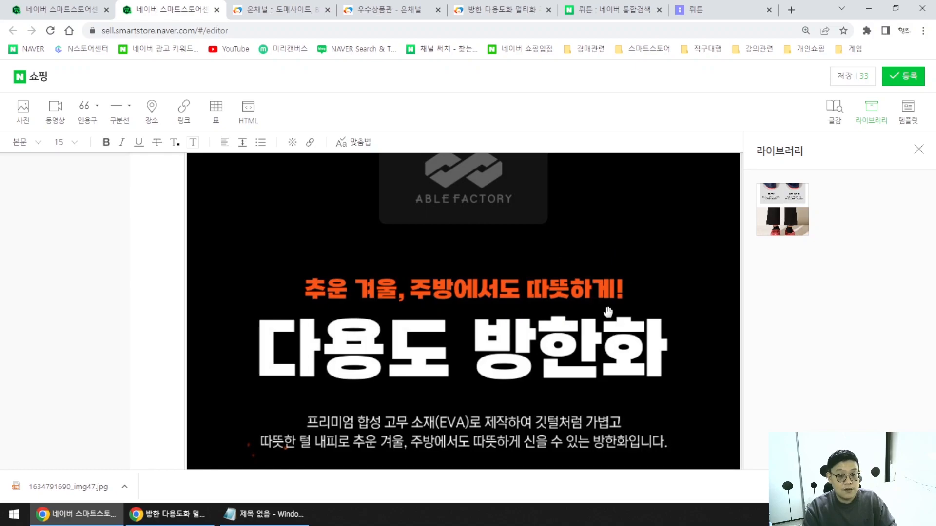
{"action": "scroll", "coordinate": [588, 295], "scroll_direction": "up", "scroll_amount": 3}
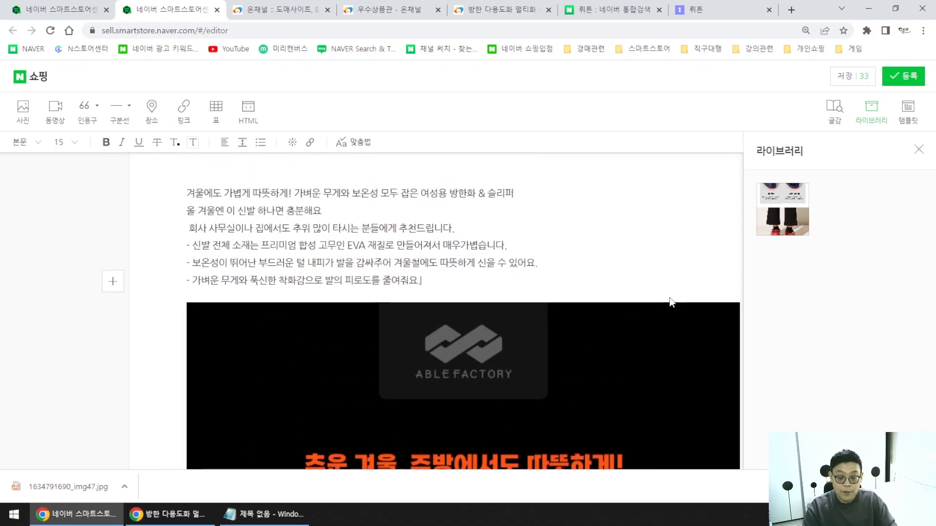
{"action": "left_click", "coordinate": [628, 321]}
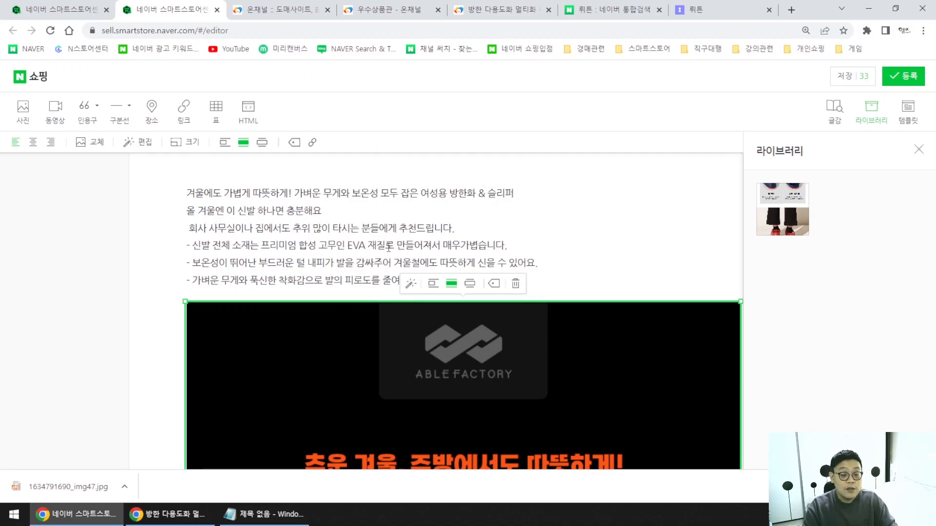
Center-align the six-line product copy.
{"action": "left_click", "coordinate": [608, 271]}
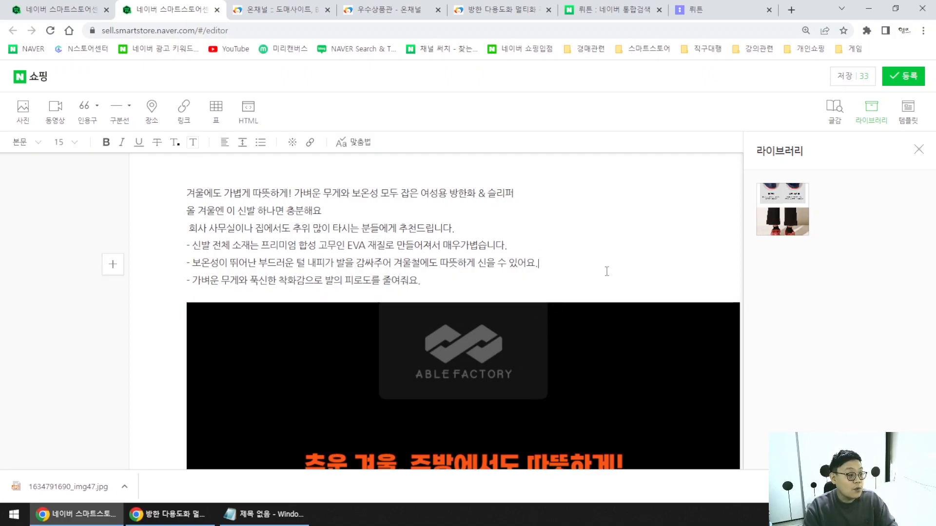
{"action": "scroll", "coordinate": [608, 292], "scroll_direction": "down", "scroll_amount": 10}
{"action": "scroll", "coordinate": [609, 349], "scroll_direction": "down", "scroll_amount": 15}
{"action": "scroll", "coordinate": [587, 343], "scroll_direction": "up", "scroll_amount": 15}
{"action": "scroll", "coordinate": [460, 354], "scroll_direction": "up", "scroll_amount": 10}
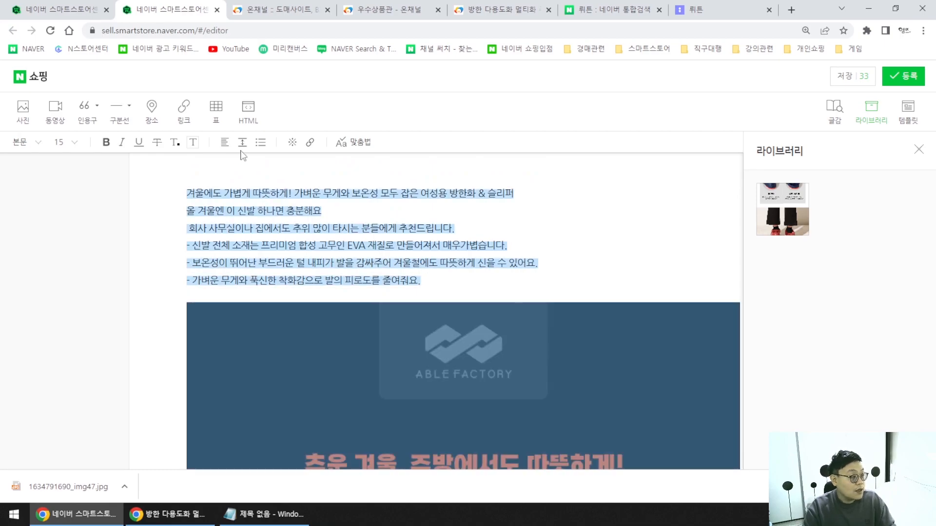
{"action": "left_click", "coordinate": [225, 142]}
{"action": "left_click", "coordinate": [225, 200]}
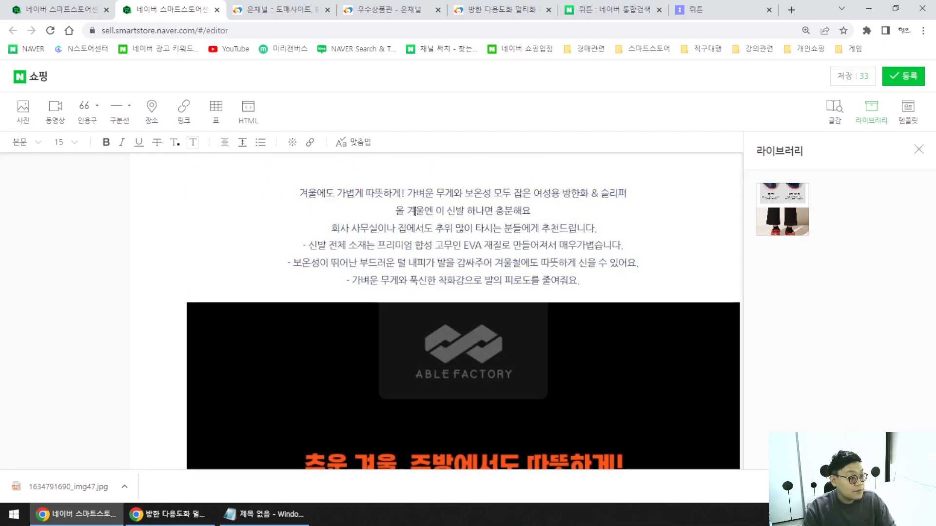
Make the copy bold at font size 19, then go to wrtn's detail-page results.
{"action": "left_click", "coordinate": [106, 142]}
{"action": "left_click", "coordinate": [65, 142]}
{"action": "left_click", "coordinate": [61, 243]}
{"action": "left_click", "coordinate": [630, 283]}
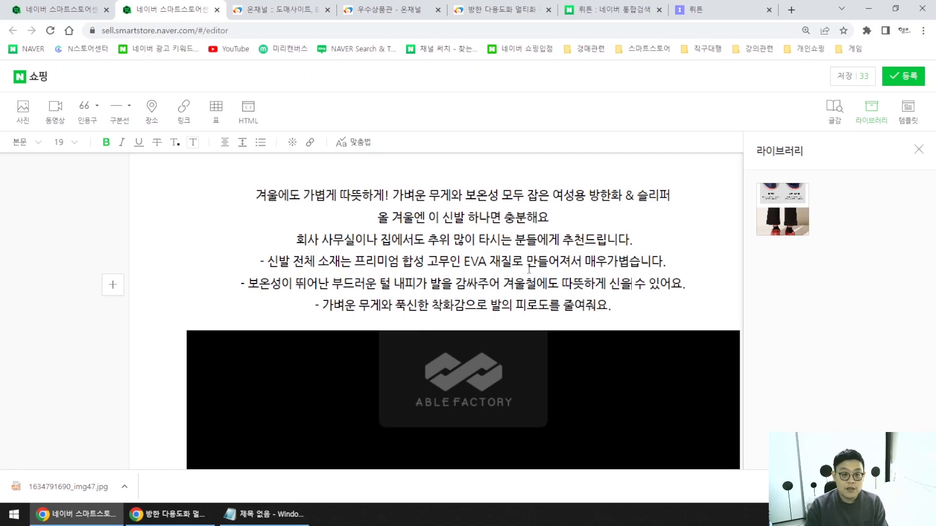
{"action": "left_click_drag", "start_coordinate": [251, 199], "coordinate": [611, 306]}
{"action": "left_click", "coordinate": [728, 10]}
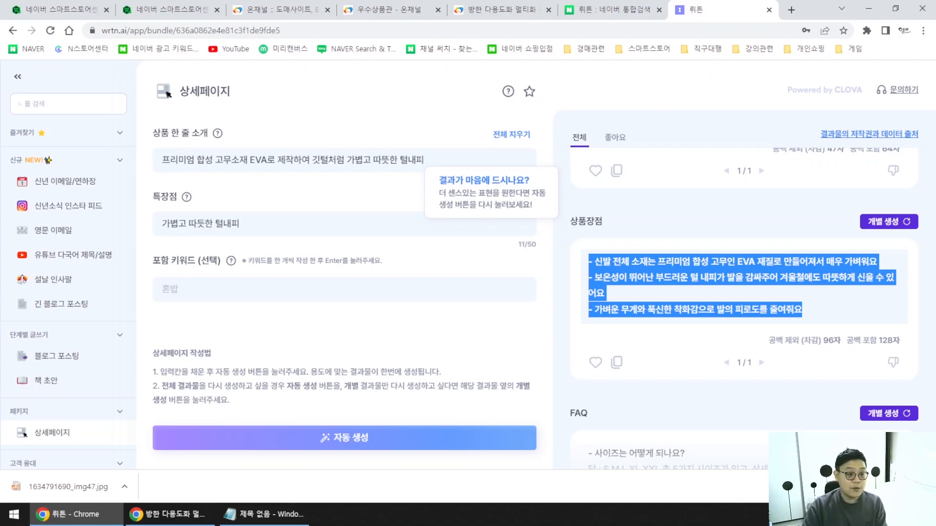
Regenerate only the 판매대상 card with 개별 생성.
{"action": "scroll", "coordinate": [786, 367], "scroll_direction": "up", "scroll_amount": 10}
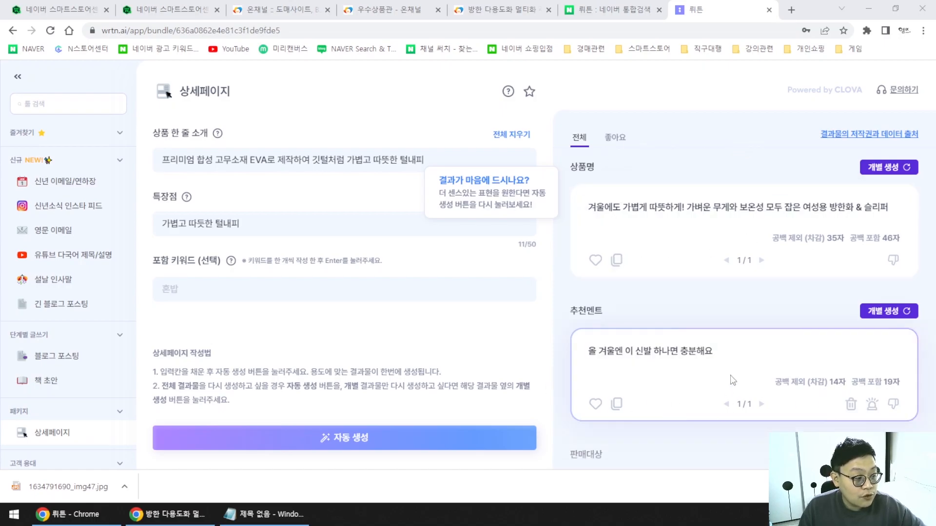
{"action": "scroll", "coordinate": [731, 341], "scroll_direction": "down", "scroll_amount": 3}
{"action": "scroll", "coordinate": [731, 369], "scroll_direction": "up", "scroll_amount": 2}
{"action": "scroll", "coordinate": [731, 369], "scroll_direction": "down", "scroll_amount": 2}
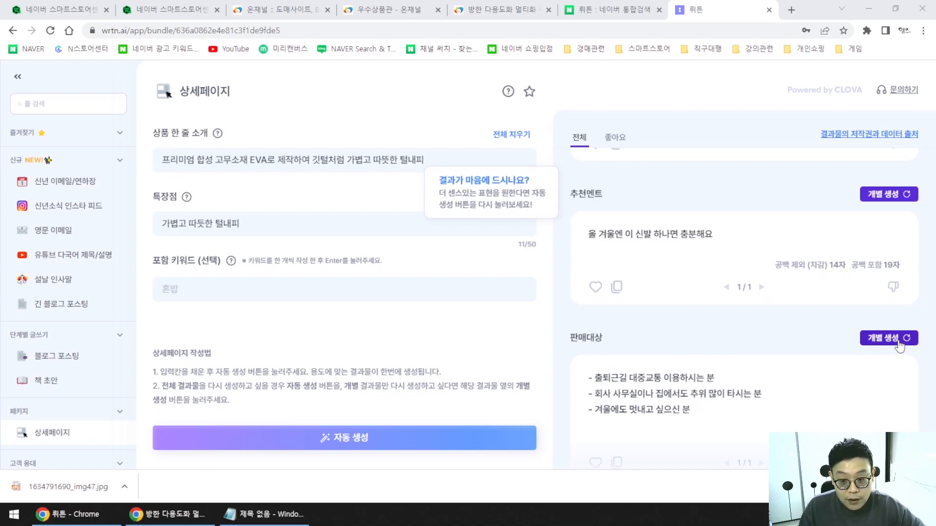
{"action": "left_click", "coordinate": [898, 340]}
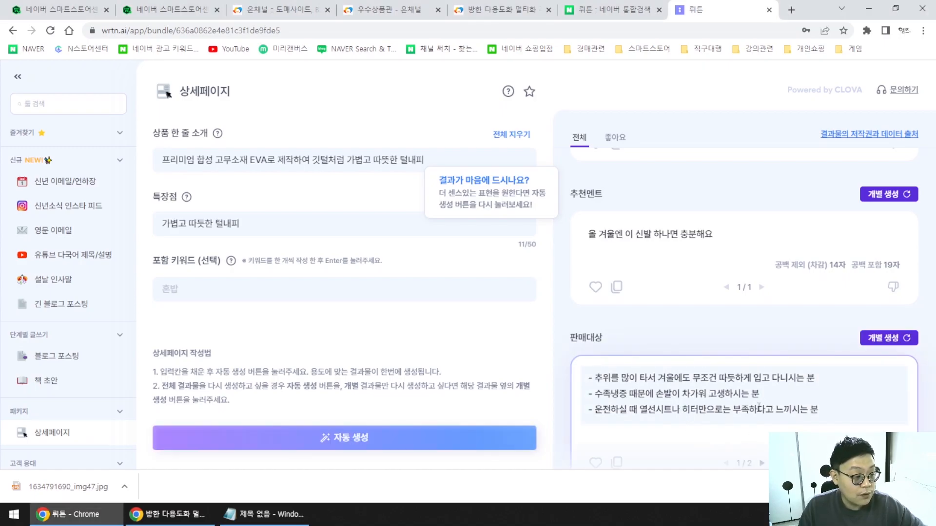
Select all three new target-customer lines for copying.
{"action": "left_click_drag", "start_coordinate": [818, 410], "coordinate": [641, 387]}
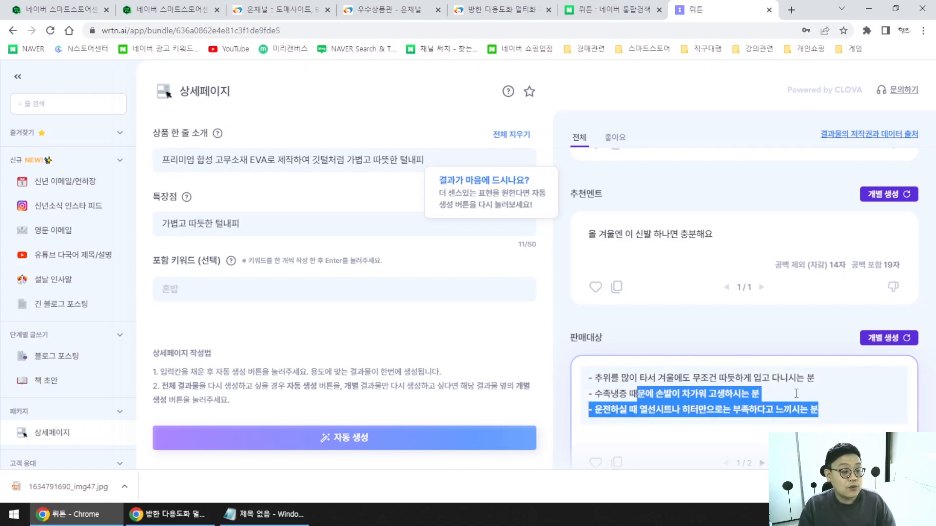
{"action": "left_click", "coordinate": [812, 410]}
{"action": "left_click_drag", "start_coordinate": [854, 418], "coordinate": [587, 378]}
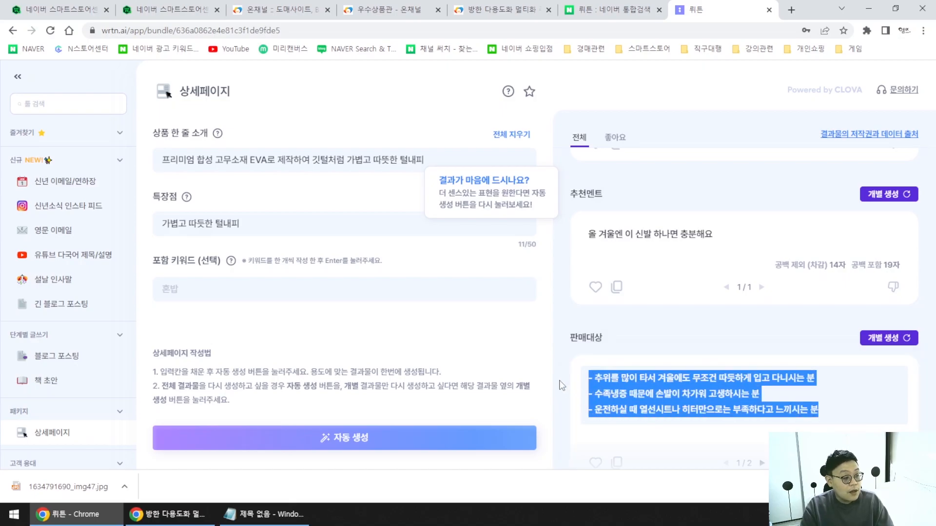
{"action": "left_click", "coordinate": [715, 409]}
{"action": "left_click_drag", "start_coordinate": [814, 379], "coordinate": [716, 378]}
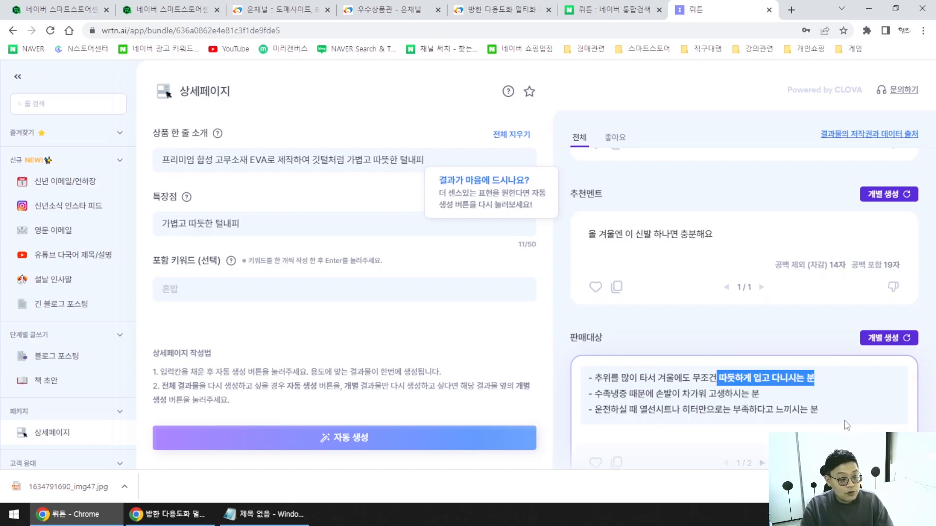
{"action": "left_click_drag", "start_coordinate": [818, 409], "coordinate": [715, 408]}
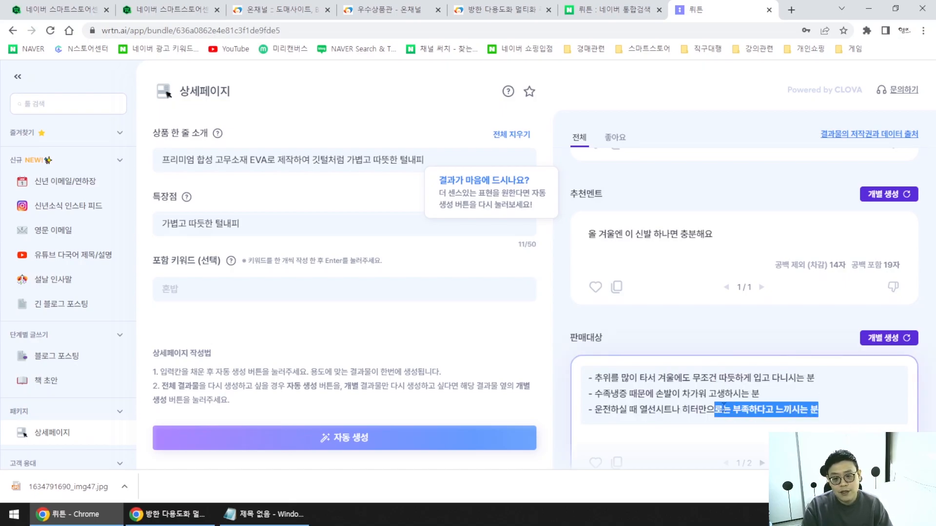
{"action": "left_click", "coordinate": [857, 395]}
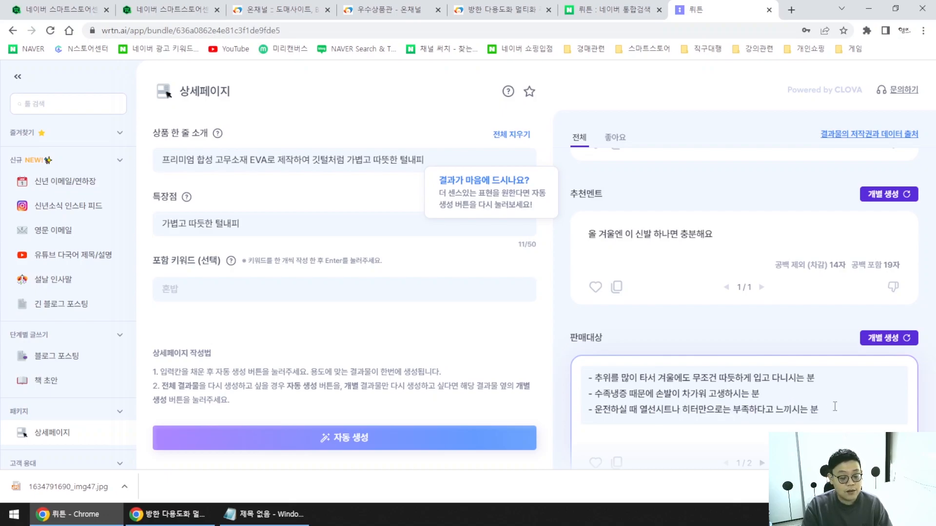
{"action": "left_click_drag", "start_coordinate": [819, 411], "coordinate": [587, 376]}
{"action": "key", "text": "ctrl+c"}
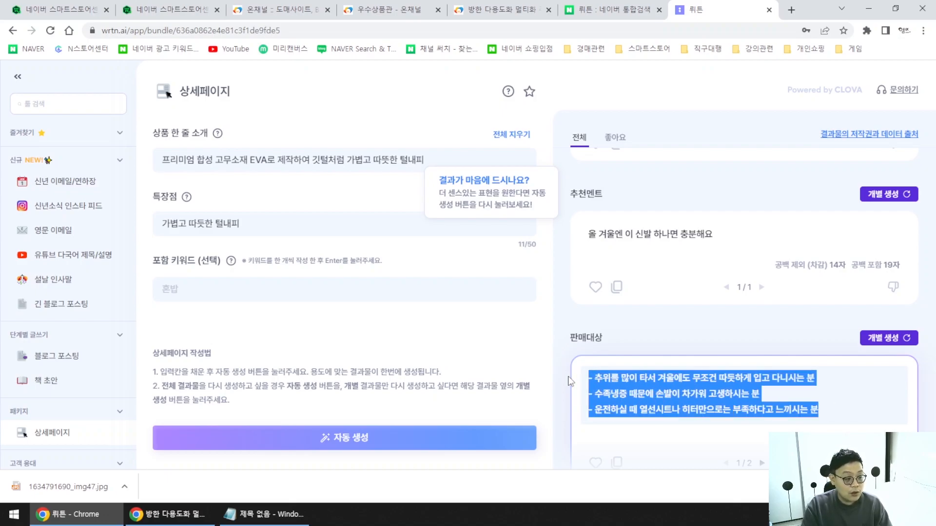
Paste the three target-customer lines on a new line after the last feature bullet.
{"action": "left_click", "coordinate": [168, 10]}
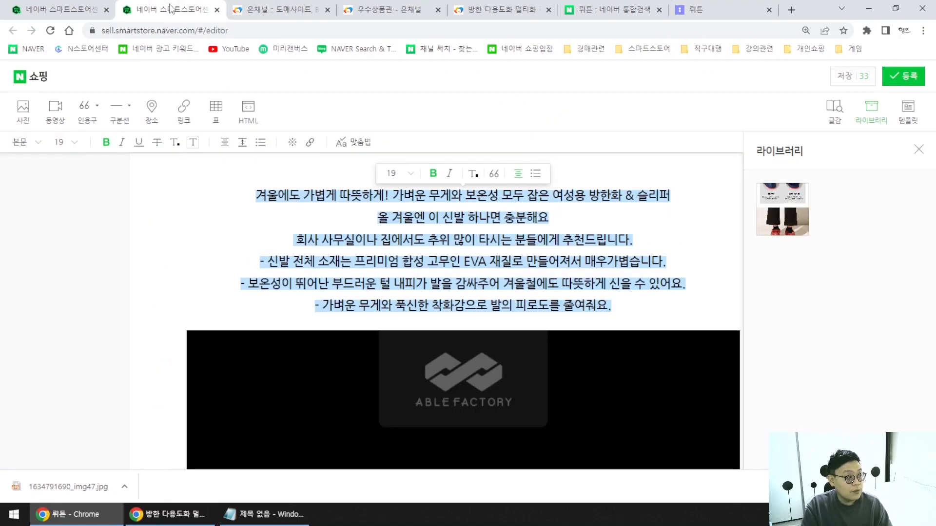
{"action": "left_click", "coordinate": [632, 301]}
{"action": "key", "text": "Return"}
{"action": "key", "text": "BackSpace"}
{"action": "left_click", "coordinate": [644, 308]}
{"action": "key", "text": "Return"}
{"action": "key", "text": "ctrl+v"}
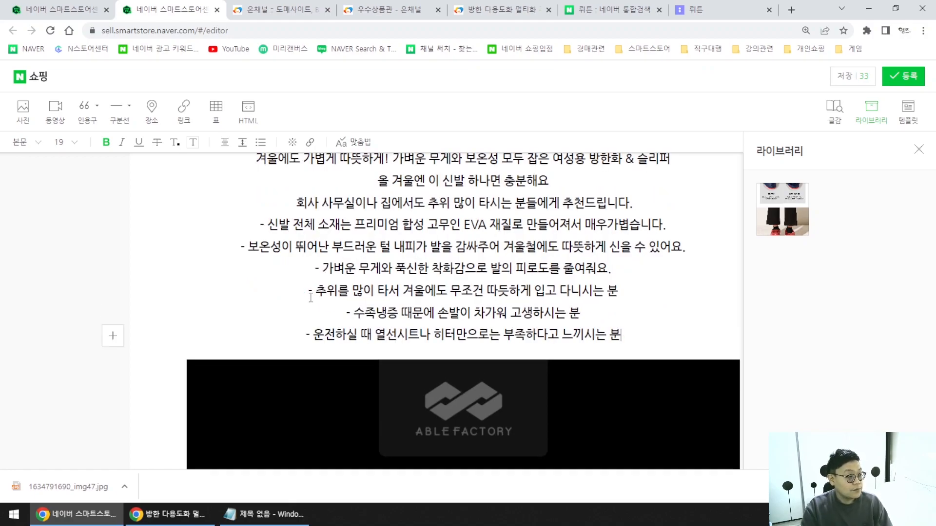
Add the lead-in line '이런분들에게 추천드립니다.' above the target list.
{"action": "left_click", "coordinate": [311, 298]}
{"action": "left_click", "coordinate": [541, 298]}
{"action": "left_click", "coordinate": [645, 296]}
{"action": "left_click", "coordinate": [650, 274]}
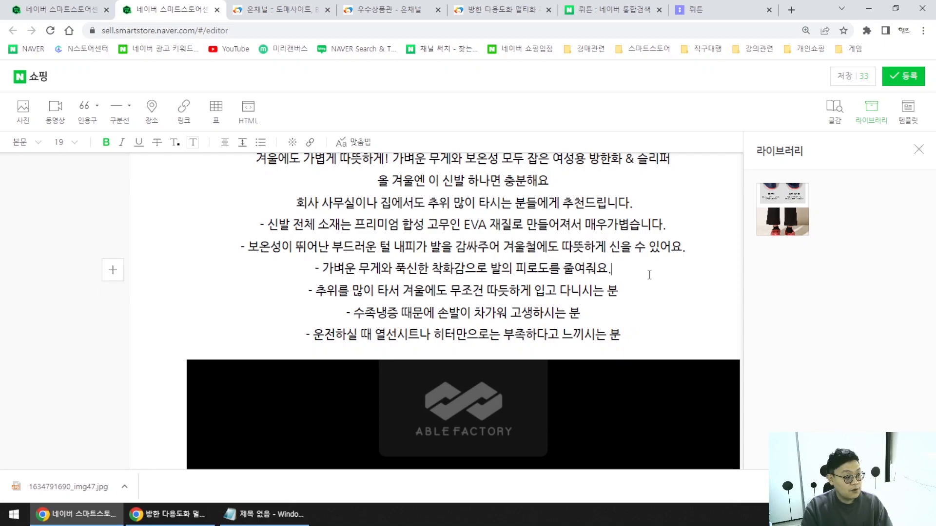
{"action": "key", "text": "Return"}
{"action": "type", "text": "이런ㅂ분들"}
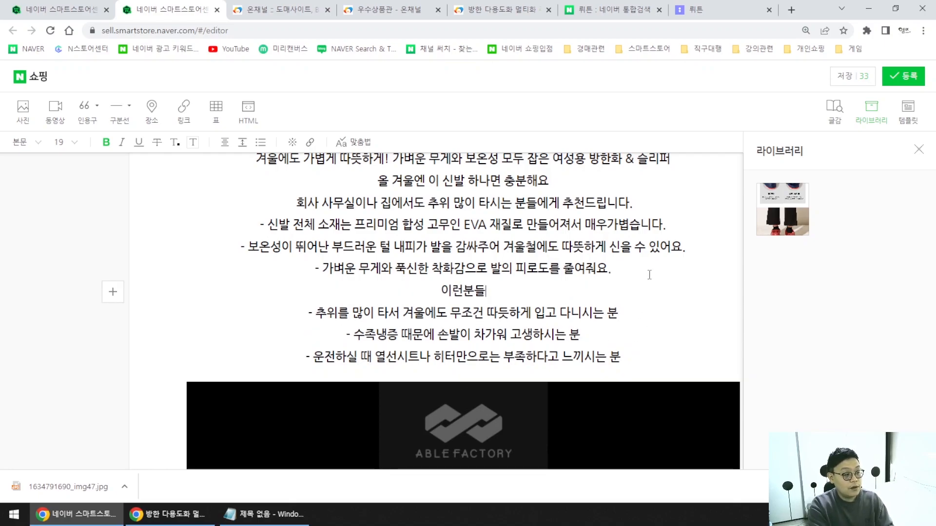
{"action": "type", "text": "에게 추천드립니다."}
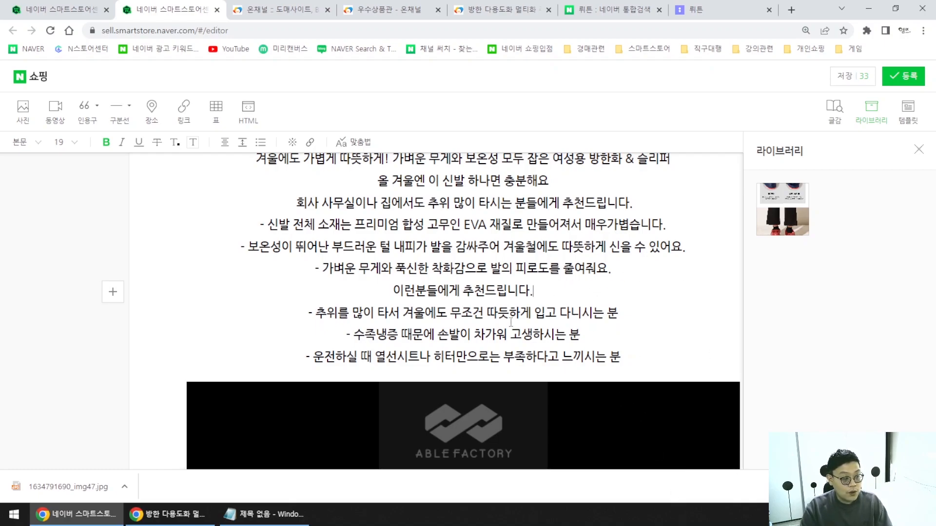
Replace the target-customer lines with a plain-text copy passed through Notepad.
{"action": "left_click_drag", "start_coordinate": [637, 351], "coordinate": [340, 293]}
{"action": "key", "text": "ctrl+c"}
{"action": "left_click", "coordinate": [265, 514]}
{"action": "left_click", "coordinate": [241, 247]}
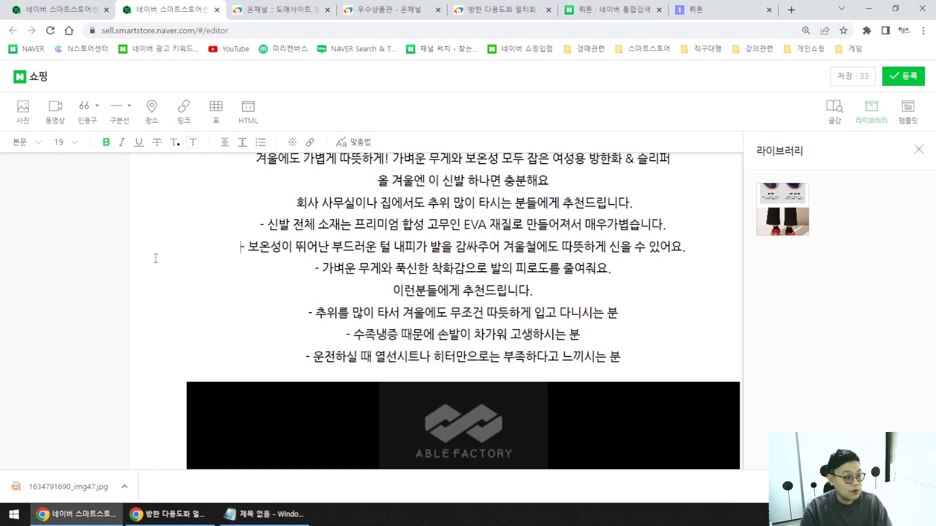
{"action": "left_click", "coordinate": [268, 515]}
{"action": "key", "text": "ctrl+v"}
{"action": "key", "text": "ctrl+a"}
{"action": "key", "text": "ctrl+x"}
{"action": "left_click", "coordinate": [160, 272]}
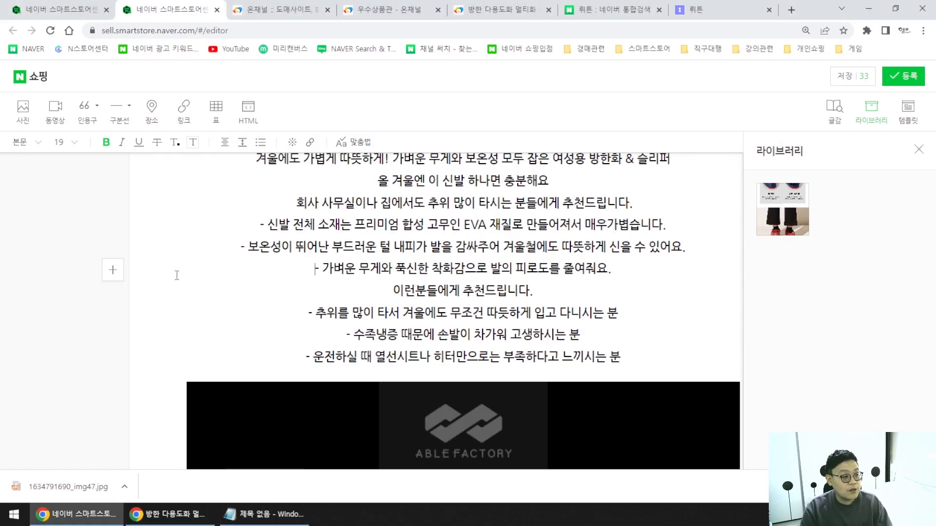
{"action": "left_click_drag", "start_coordinate": [621, 360], "coordinate": [265, 315]}
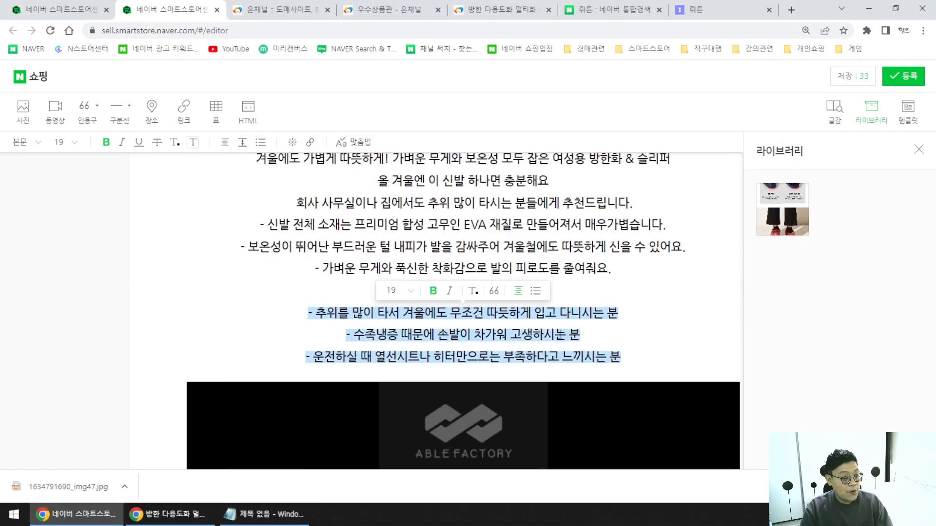
{"action": "key", "text": "ctrl+v"}
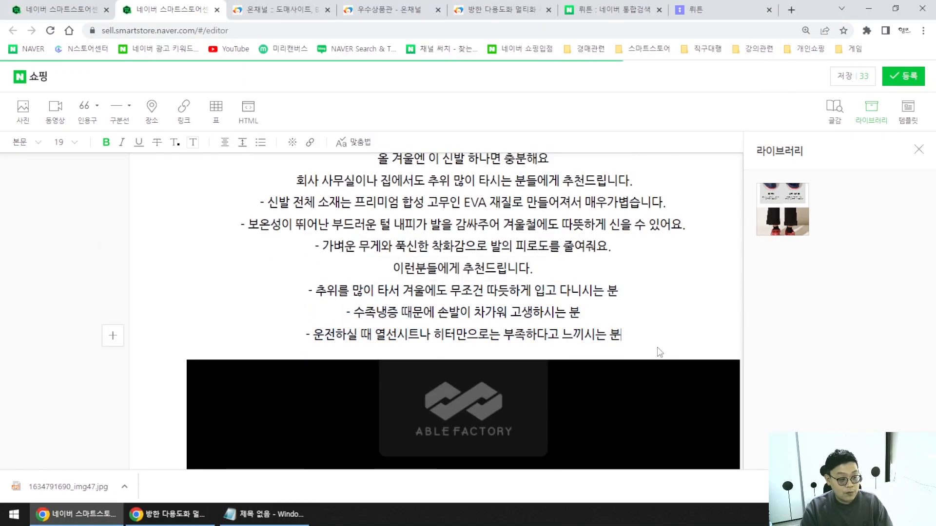